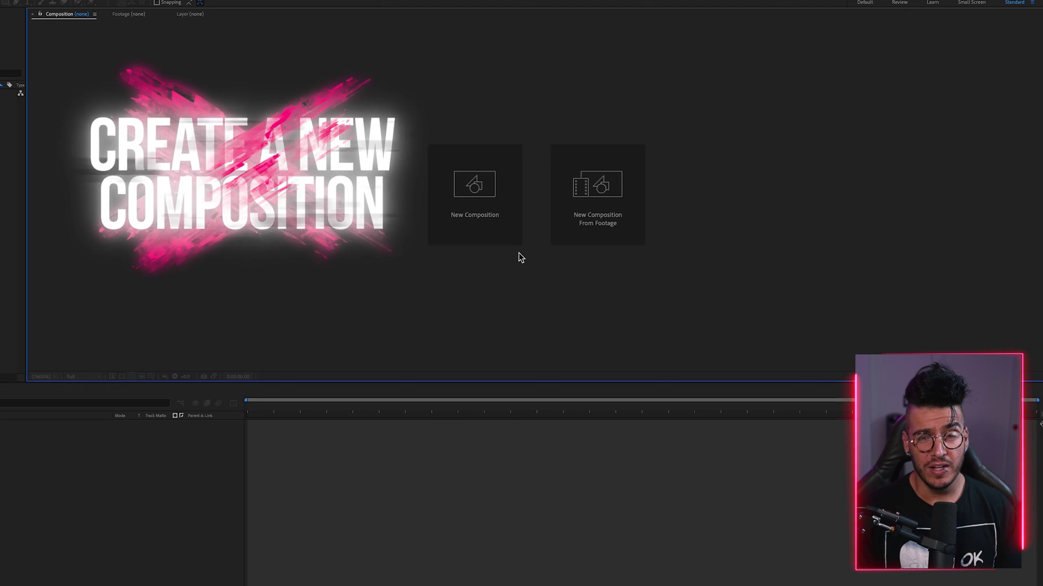
Step: Create a composition named "Fun Name" with the HD 1920x1080 29.97 fps preset
{"action": "left_click", "coordinate": [488, 216]}
{"action": "left_click_drag", "start_coordinate": [532, 128], "coordinate": [469, 124]}
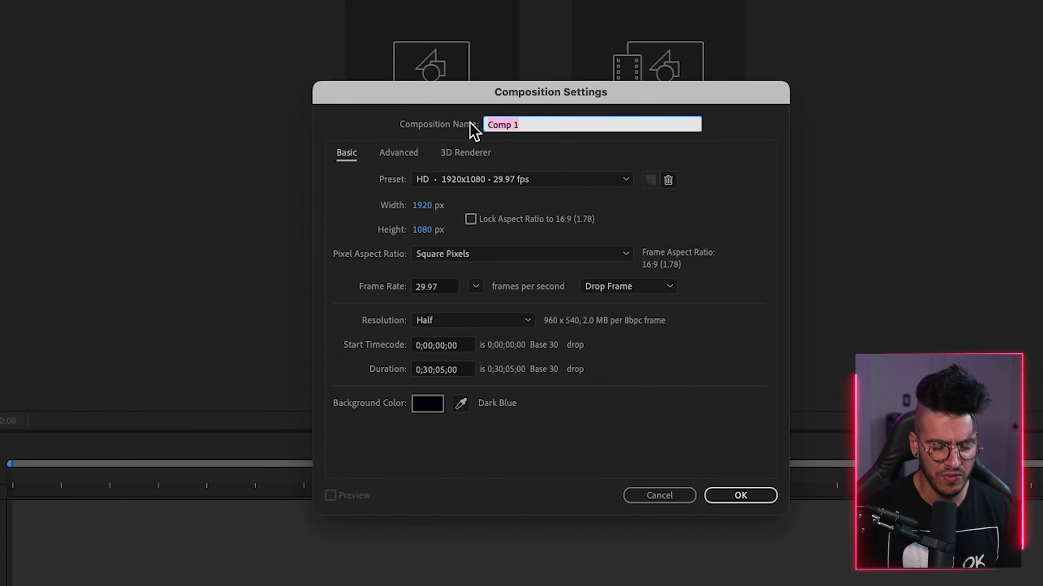
{"action": "type", "text": "Fun Na"}
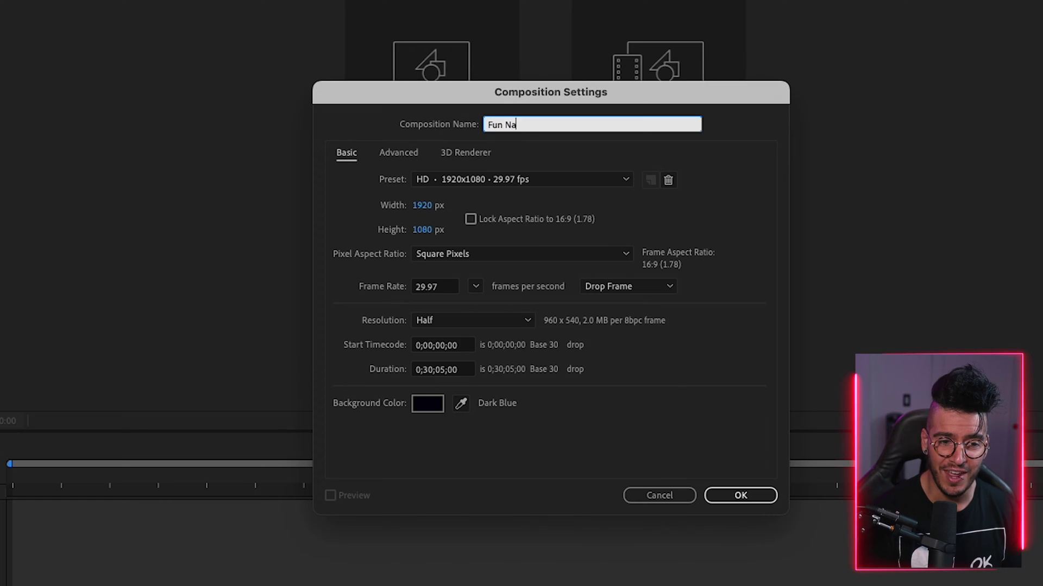
{"action": "type", "text": "me"}
{"action": "left_click", "coordinate": [562, 179]}
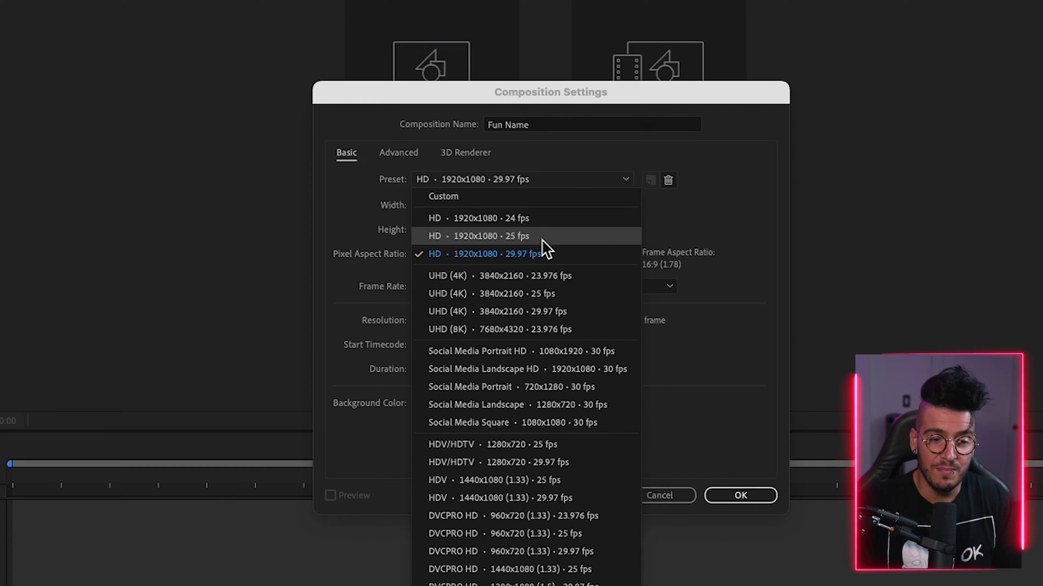
{"action": "left_click", "coordinate": [552, 255]}
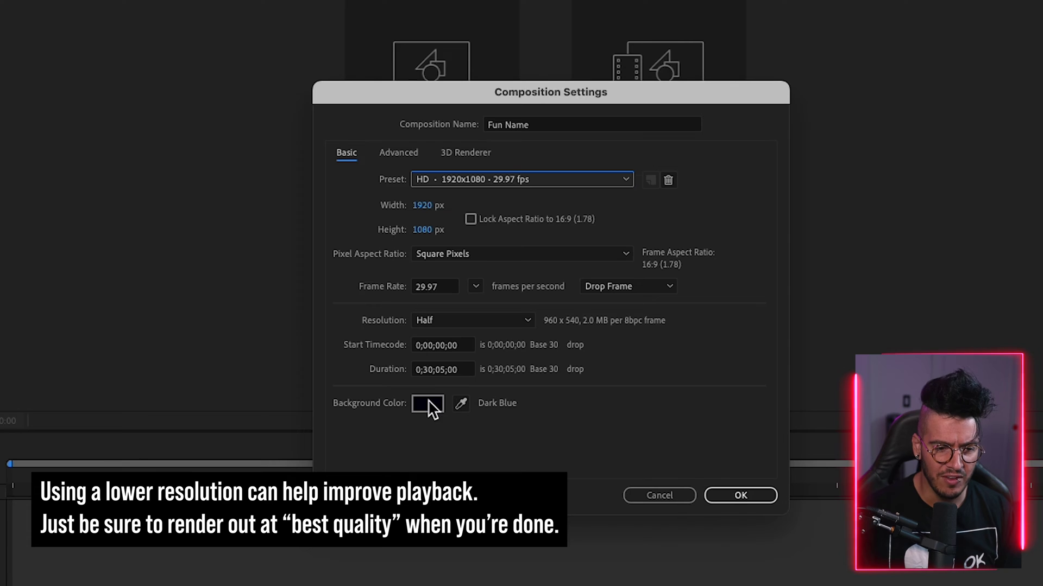
{"action": "left_click", "coordinate": [742, 494]}
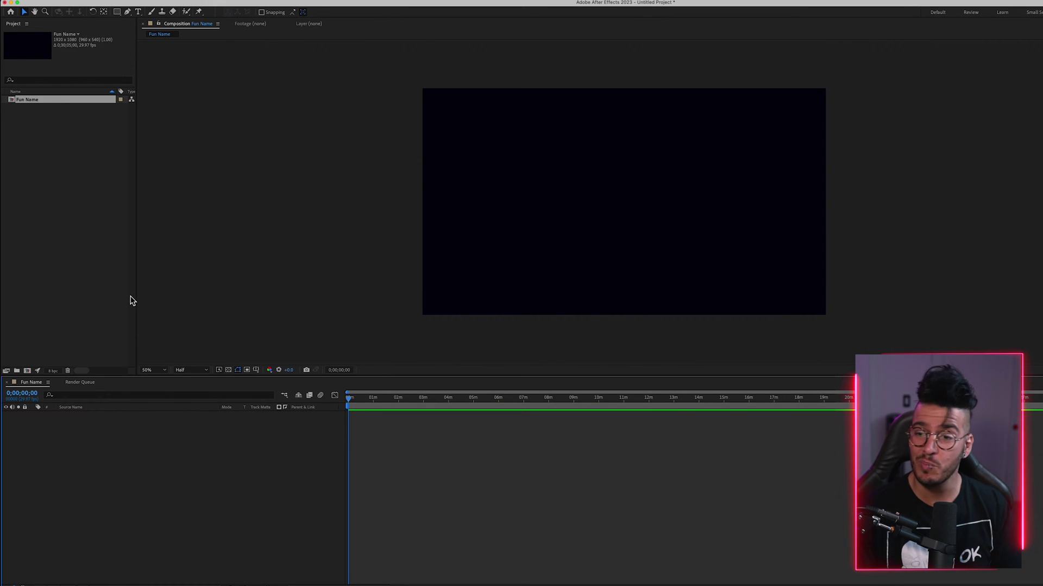
Step: Import Energy-Final2022 - 122bpm.wav and logo-xs4is.png from the LYRIC VIDEO ASSETS folder into the project
{"action": "left_click", "coordinate": [115, 185]}
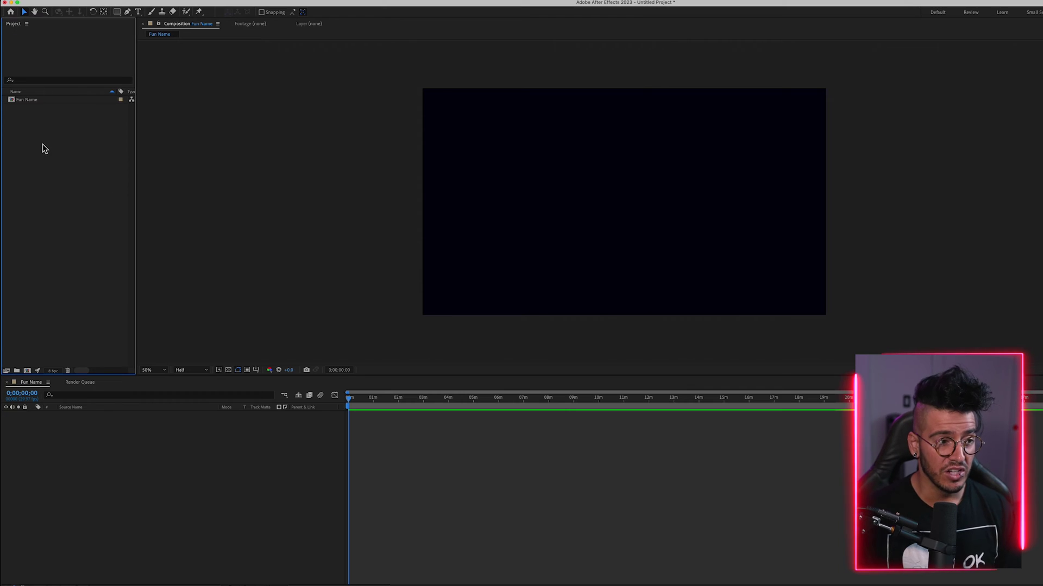
{"action": "right_click", "coordinate": [40, 153]}
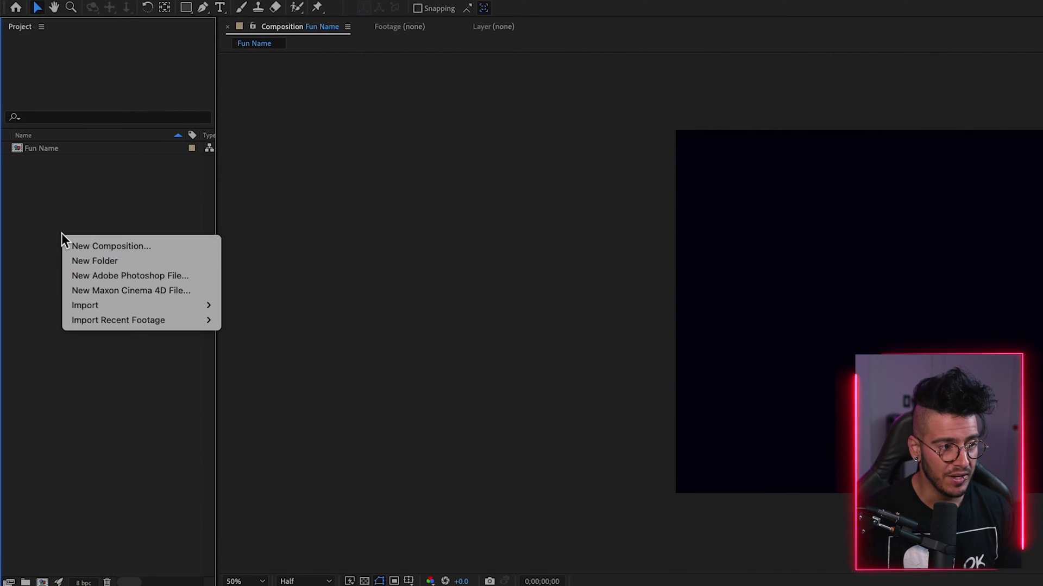
{"action": "mouse_move", "coordinate": [143, 305]}
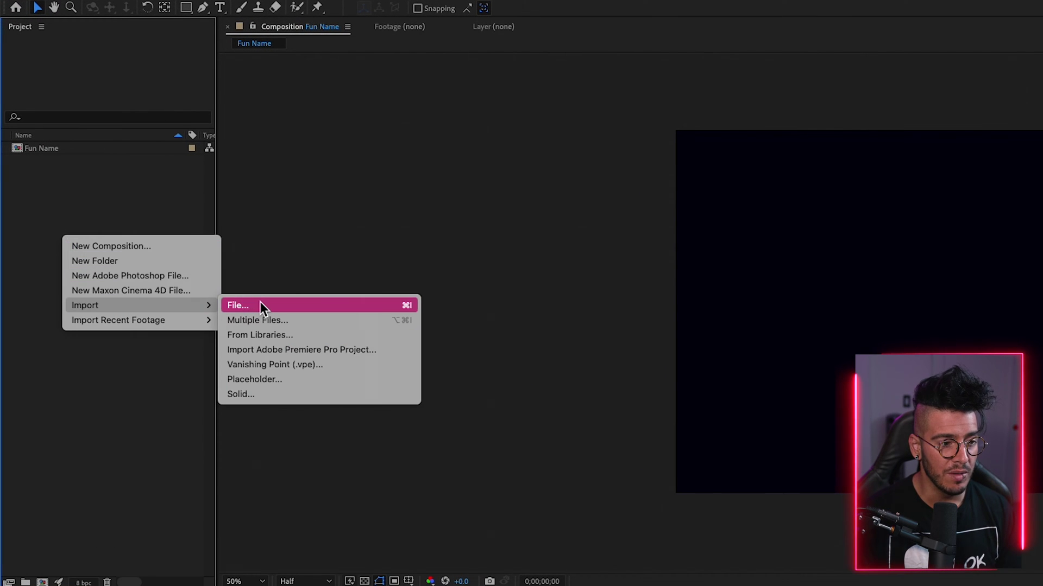
{"action": "left_click", "coordinate": [259, 303]}
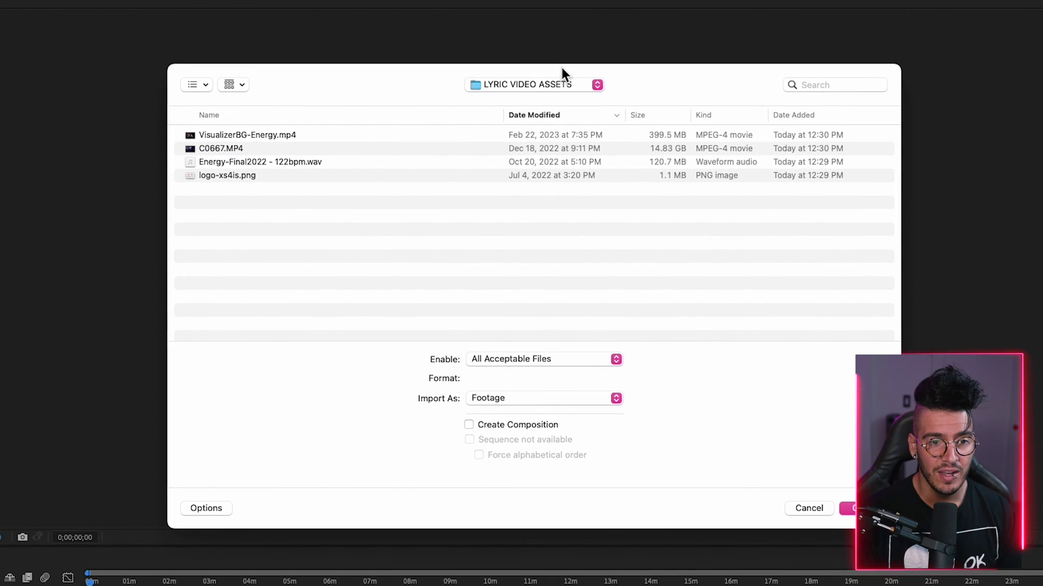
{"action": "left_click_drag", "start_coordinate": [562, 67], "coordinate": [572, 80]}
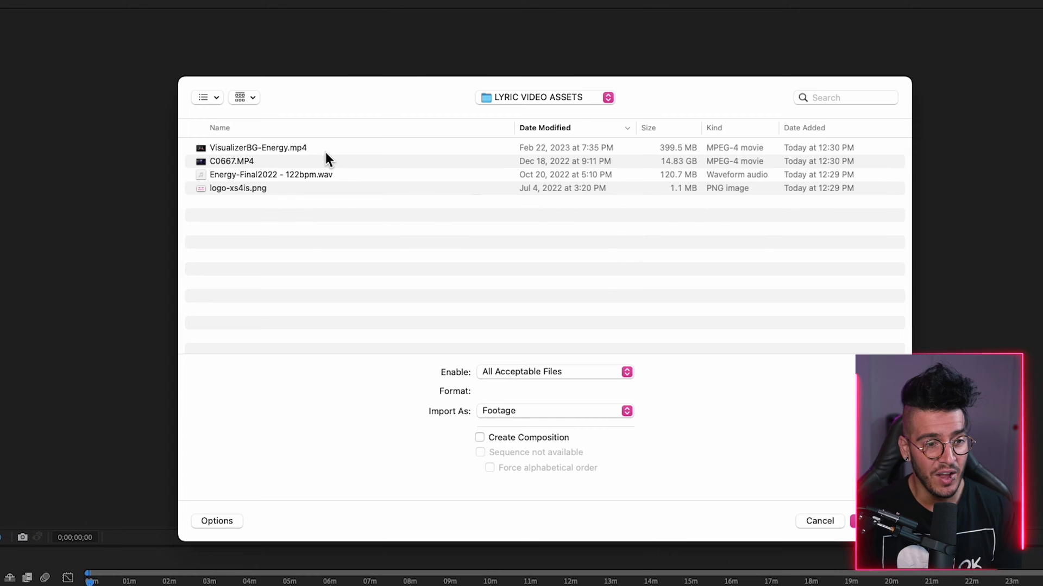
{"action": "key", "text": "super+a"}
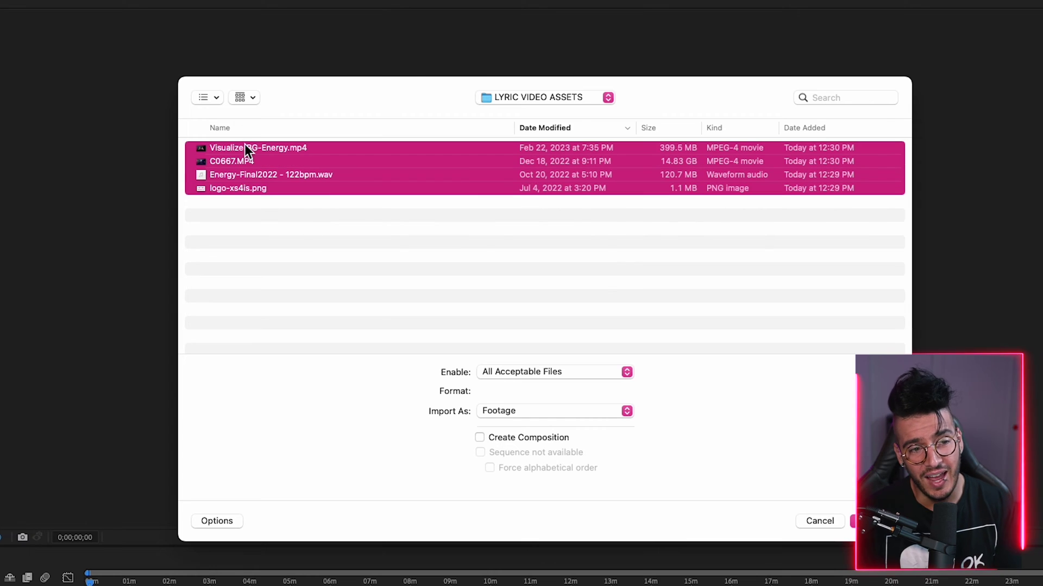
{"action": "left_click", "coordinate": [292, 227]}
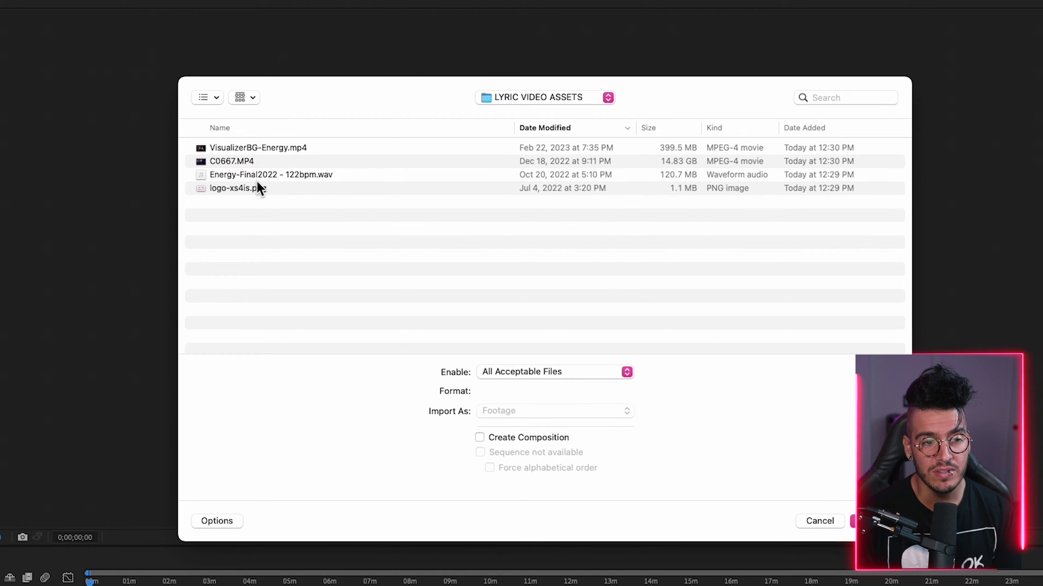
{"action": "left_click_drag", "start_coordinate": [265, 203], "coordinate": [261, 177]}
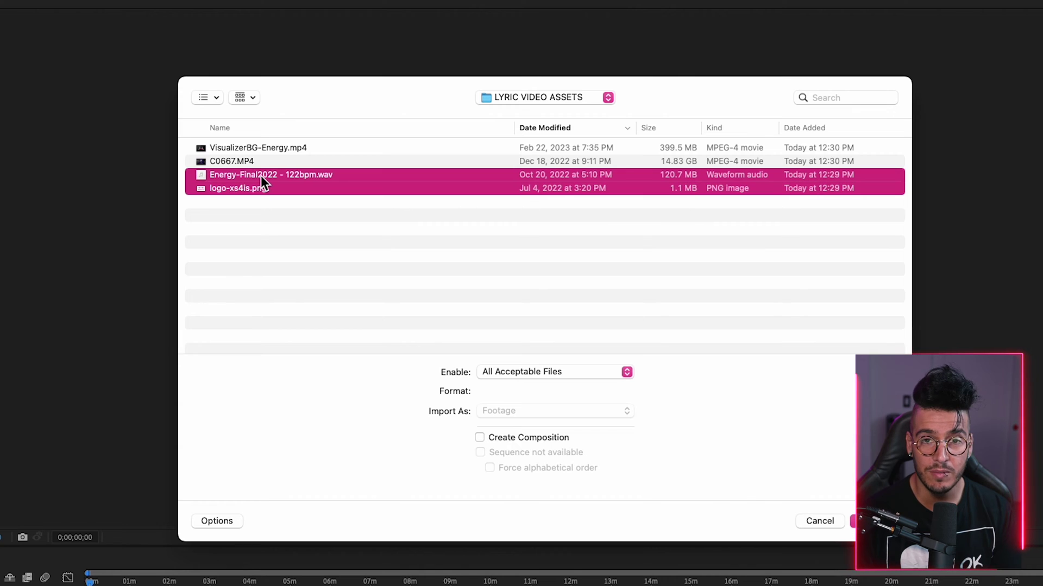
{"action": "key", "text": "Return"}
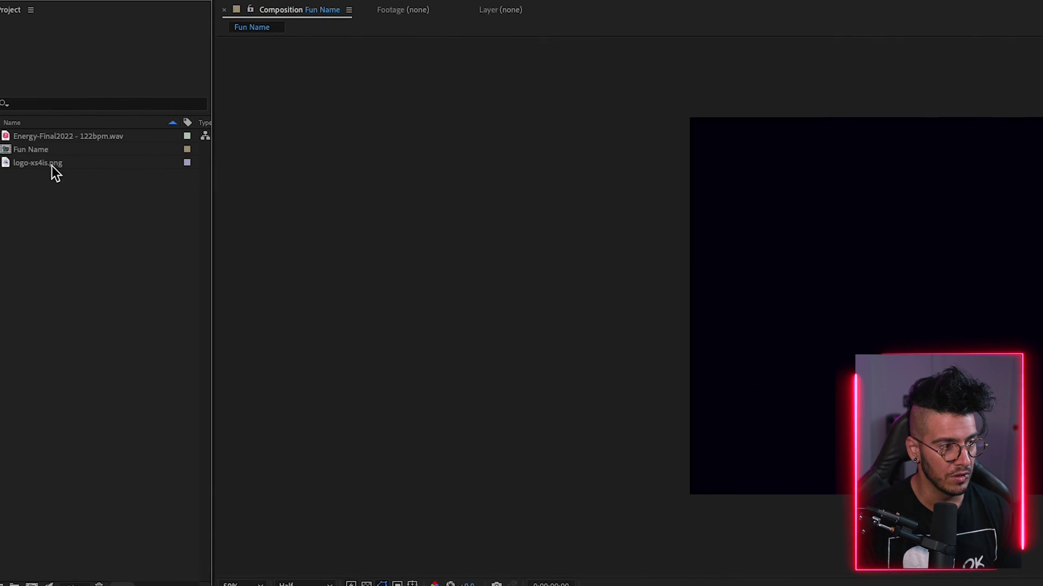
Step: Add the Energy-Final2022 - 122bpm.wav audio to the Fun Name composition, starting at the beginning of the timeline
{"action": "left_click", "coordinate": [52, 165]}
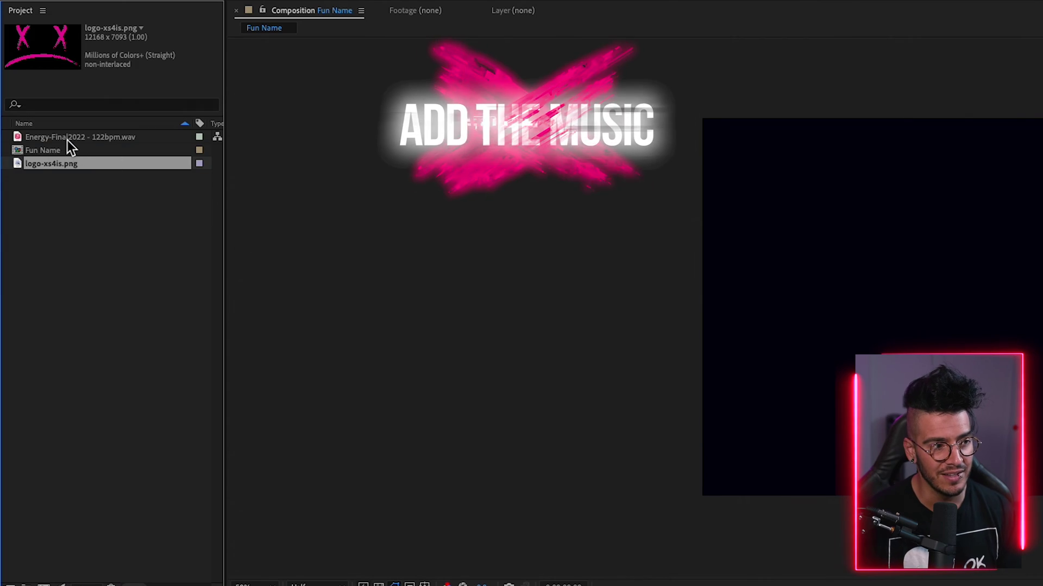
{"action": "left_click_drag", "start_coordinate": [67, 142], "coordinate": [386, 385]}
{"action": "left_click_drag", "start_coordinate": [404, 349], "coordinate": [358, 351]}
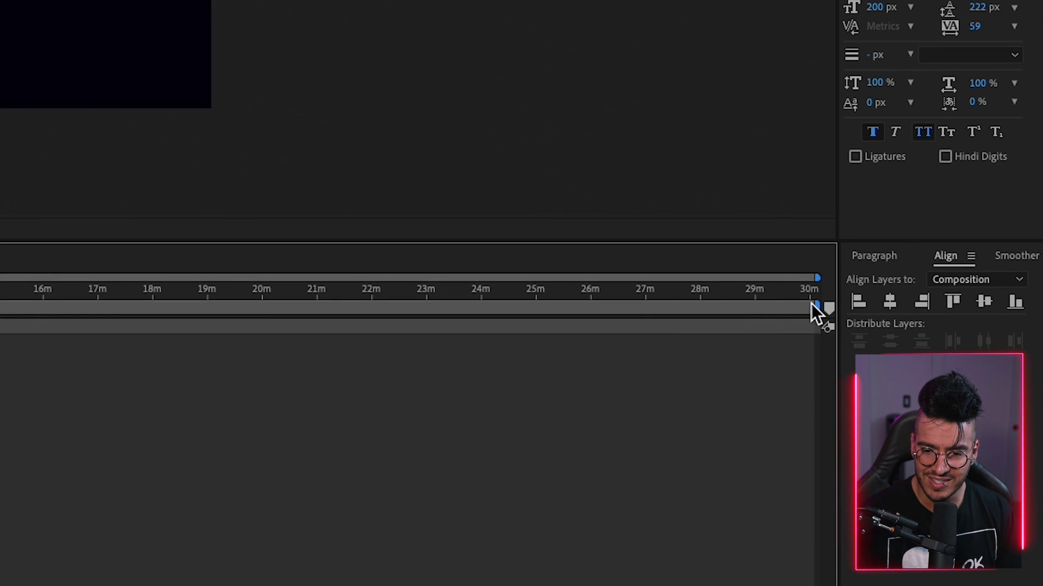
Step: Shorten the composition's work area so it ends where the audio layer ends
{"action": "left_click", "coordinate": [812, 304]}
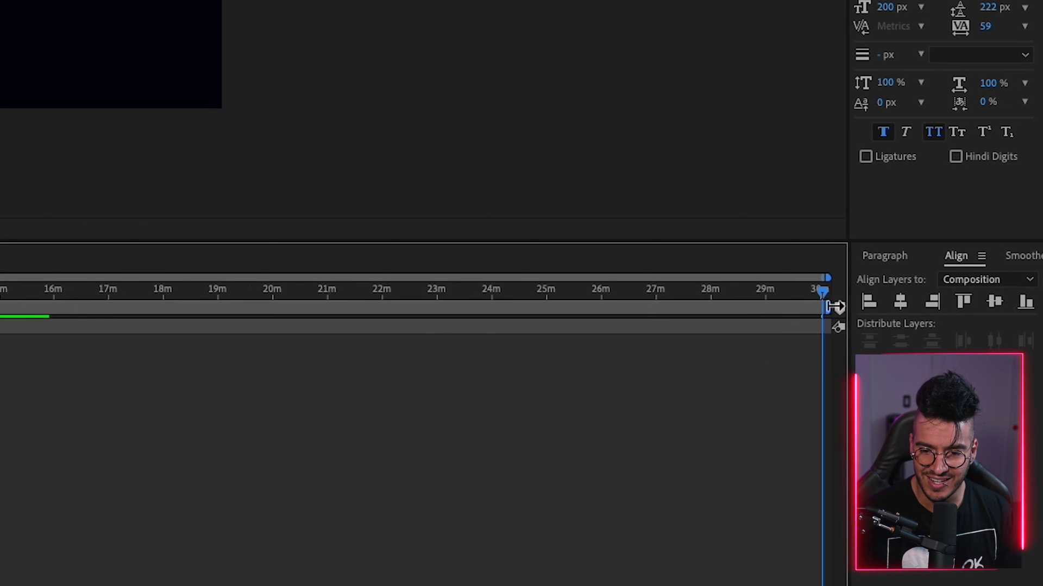
{"action": "left_click_drag", "start_coordinate": [817, 307], "coordinate": [536, 336]}
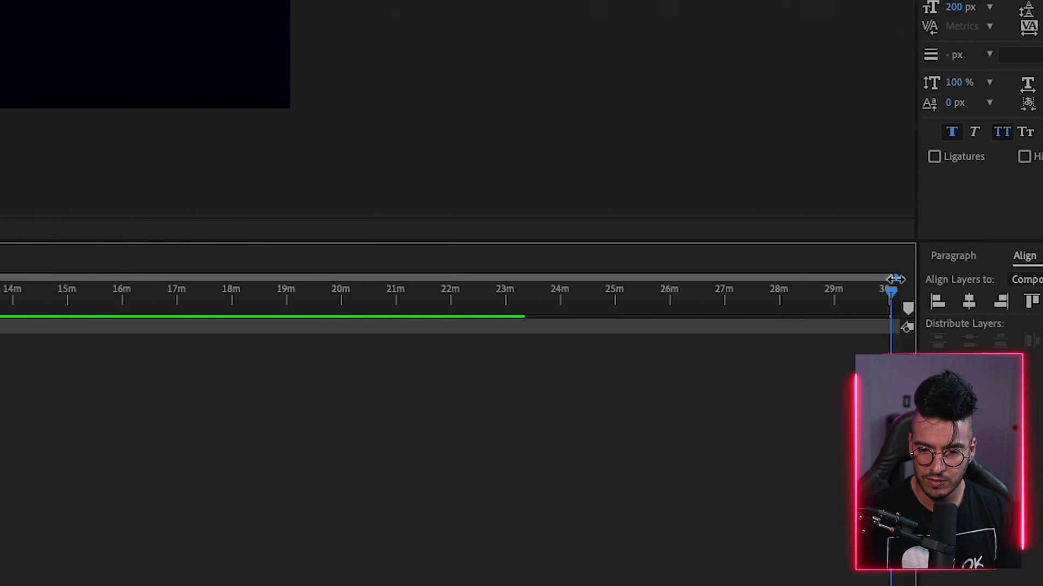
{"action": "left_click_drag", "start_coordinate": [896, 279], "coordinate": [838, 398]}
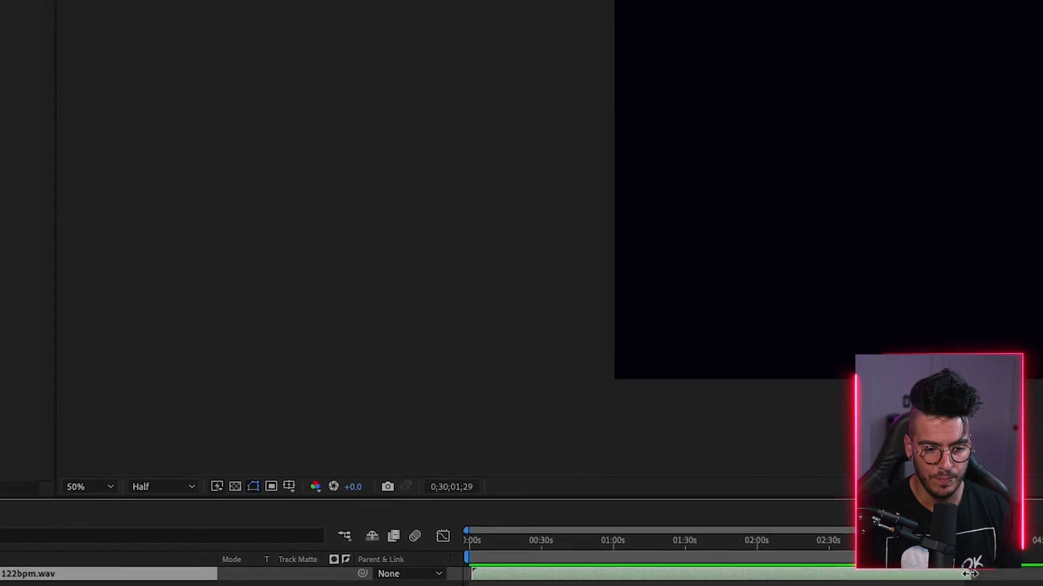
Step: Place logo-xs4is.png in the composition and scale it proportionally to about 9.4% so it fits inside the frame
{"action": "left_click_drag", "start_coordinate": [69, 208], "coordinate": [1042, 368]}
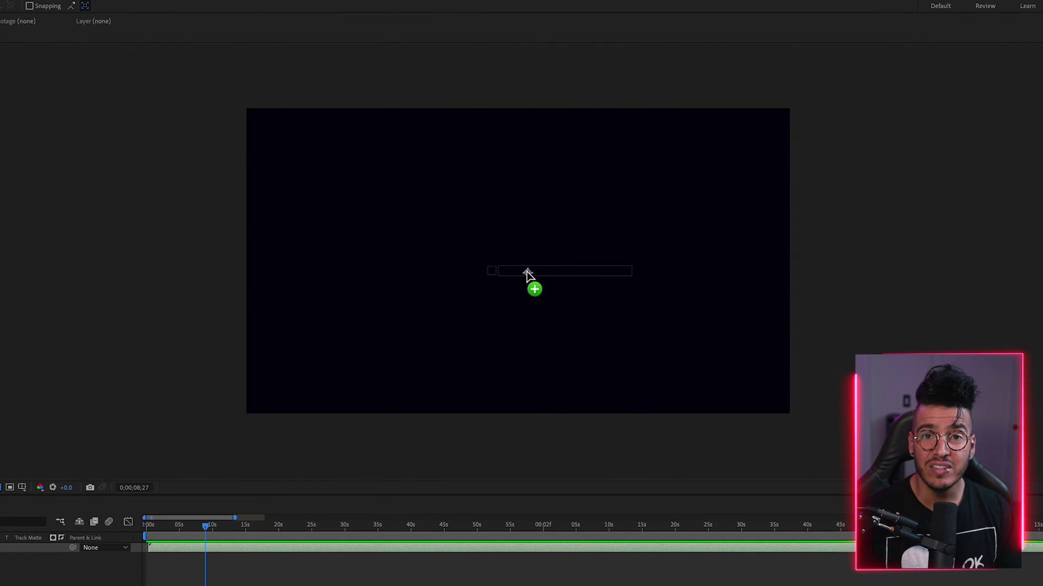
{"action": "left_click_drag", "start_coordinate": [528, 271], "coordinate": [528, 273]}
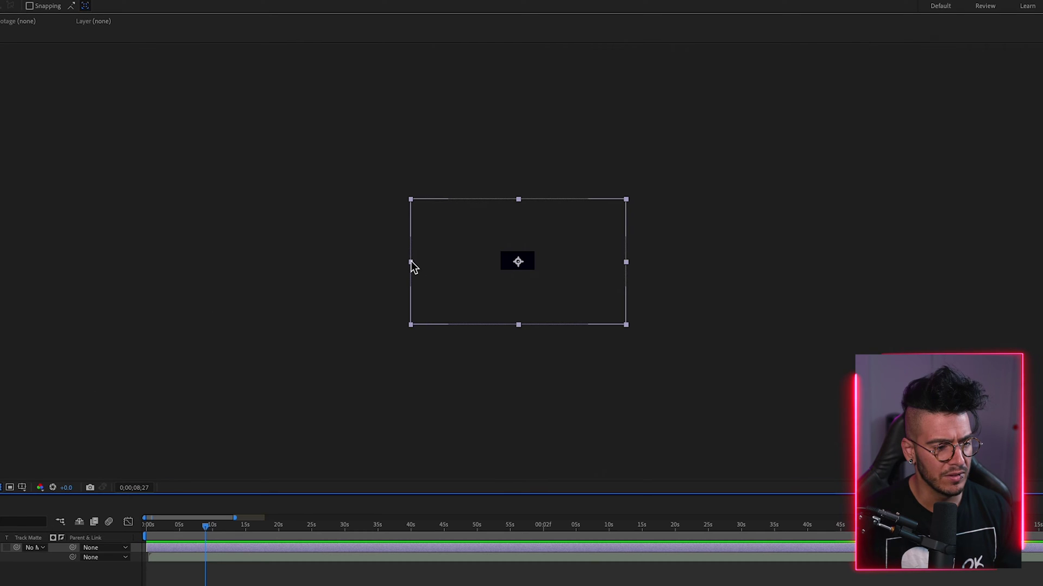
{"action": "left_click_drag", "start_coordinate": [410, 262], "coordinate": [510, 259]}
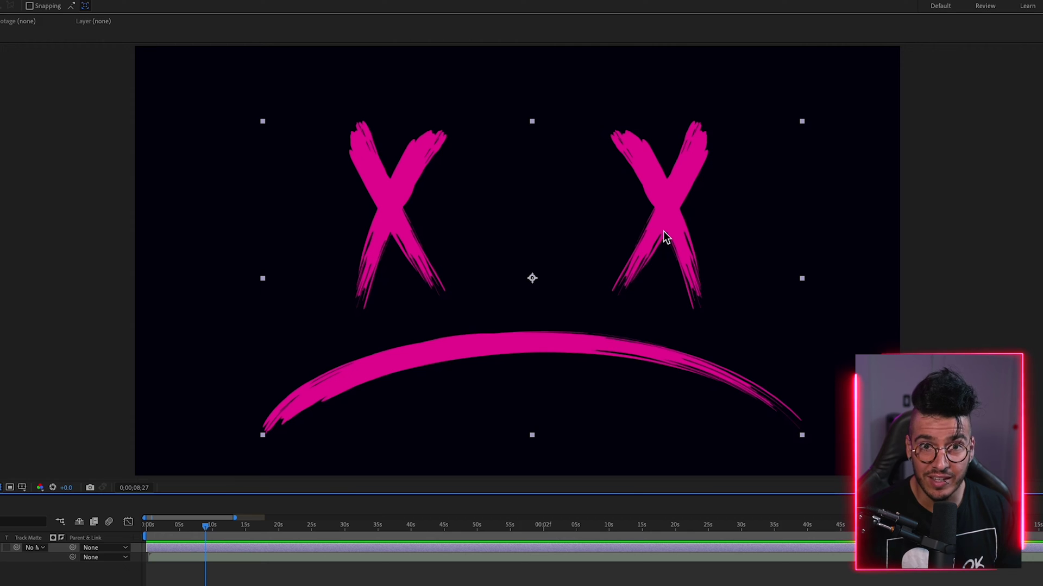
{"action": "left_click_drag", "start_coordinate": [804, 283], "coordinate": [777, 279]}
{"action": "left_click_drag", "start_coordinate": [777, 125], "coordinate": [787, 177]}
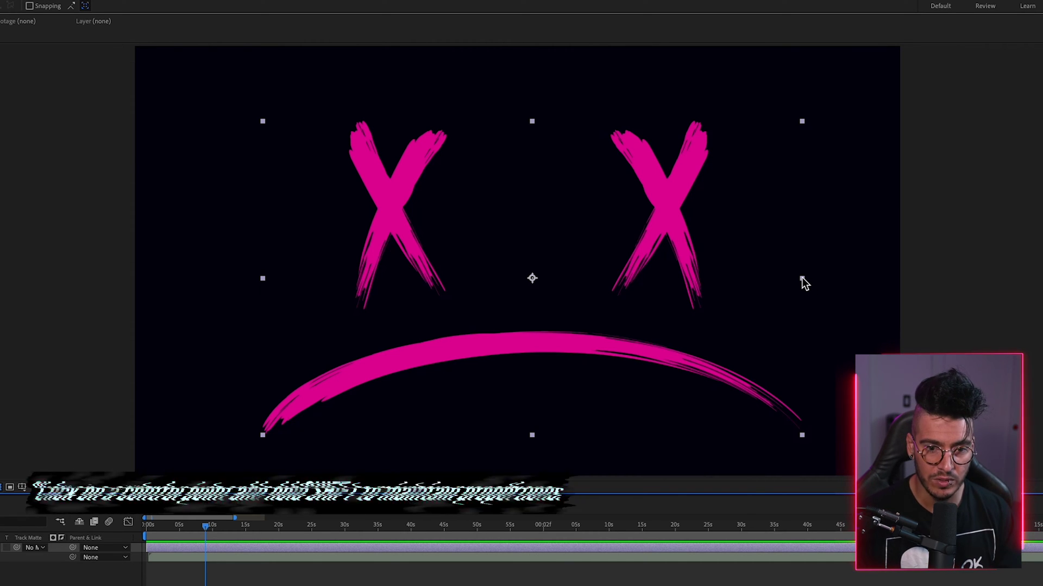
{"action": "left_click_drag", "start_coordinate": [801, 278], "coordinate": [760, 293]}
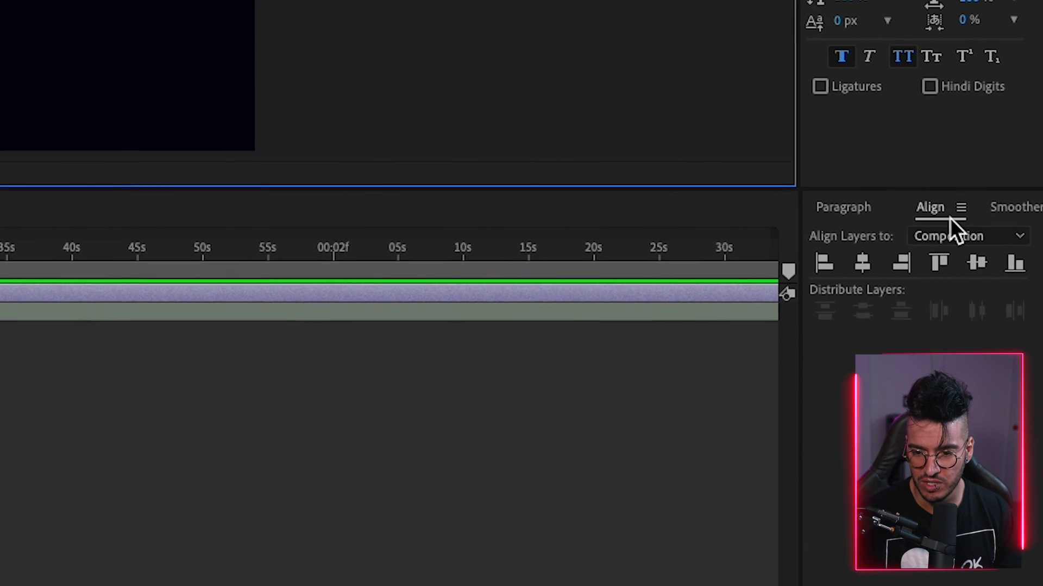
Step: Align the logo to the vertical centre of the composition and check that the Align panel is enabled
{"action": "left_click", "coordinate": [972, 260]}
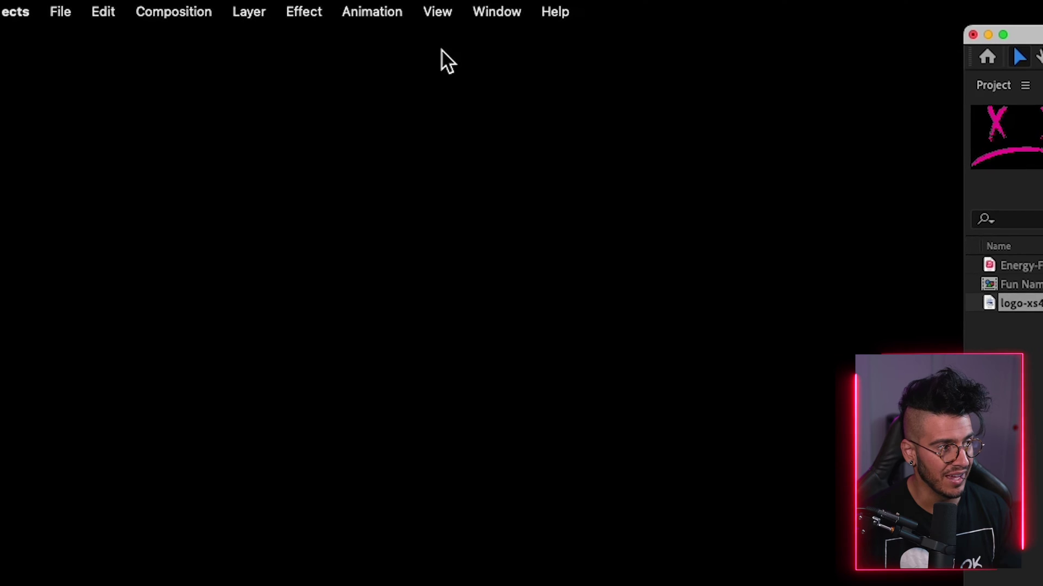
{"action": "left_click", "coordinate": [495, 6]}
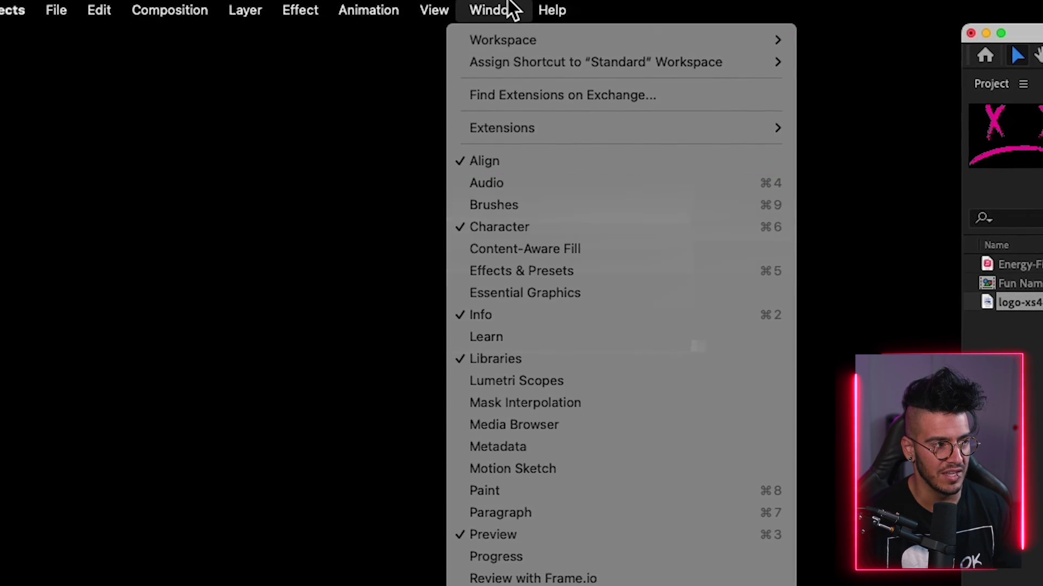
{"action": "left_click", "coordinate": [510, 8]}
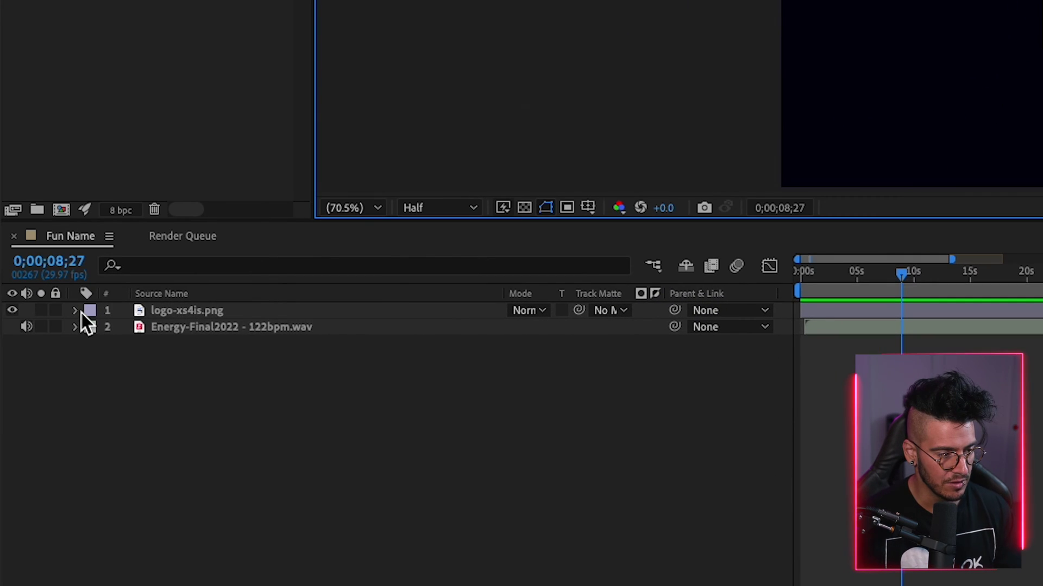
Step: Set the logo layer's opacity to 40% and lock the layer
{"action": "left_click", "coordinate": [75, 311]}
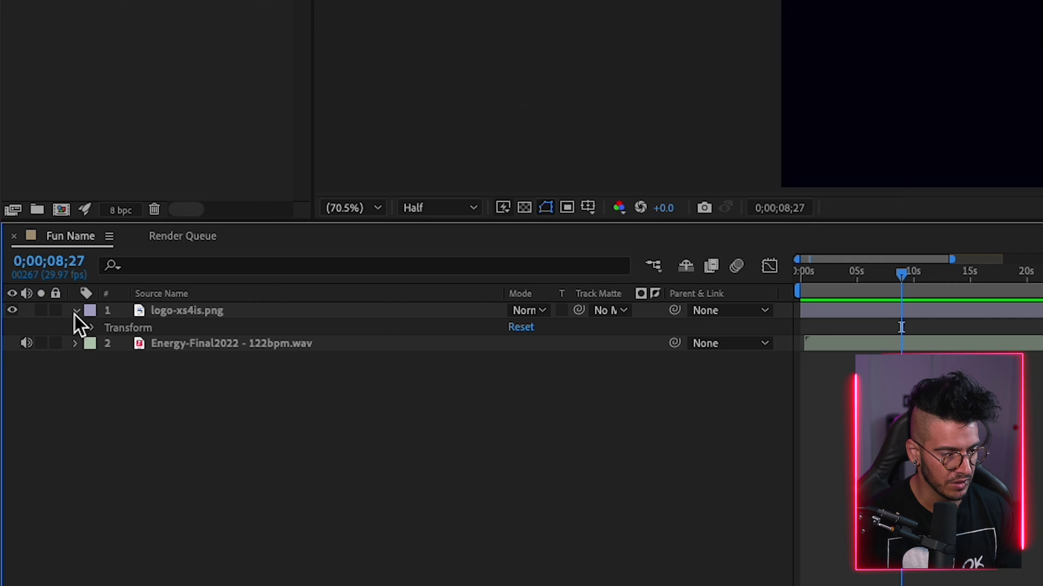
{"action": "left_click", "coordinate": [91, 329]}
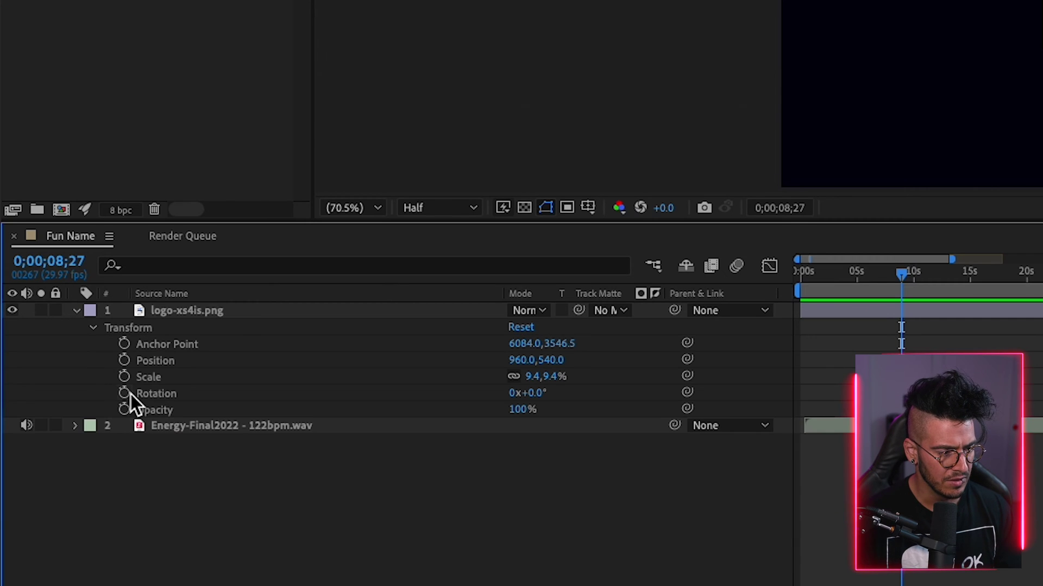
{"action": "left_click", "coordinate": [520, 410]}
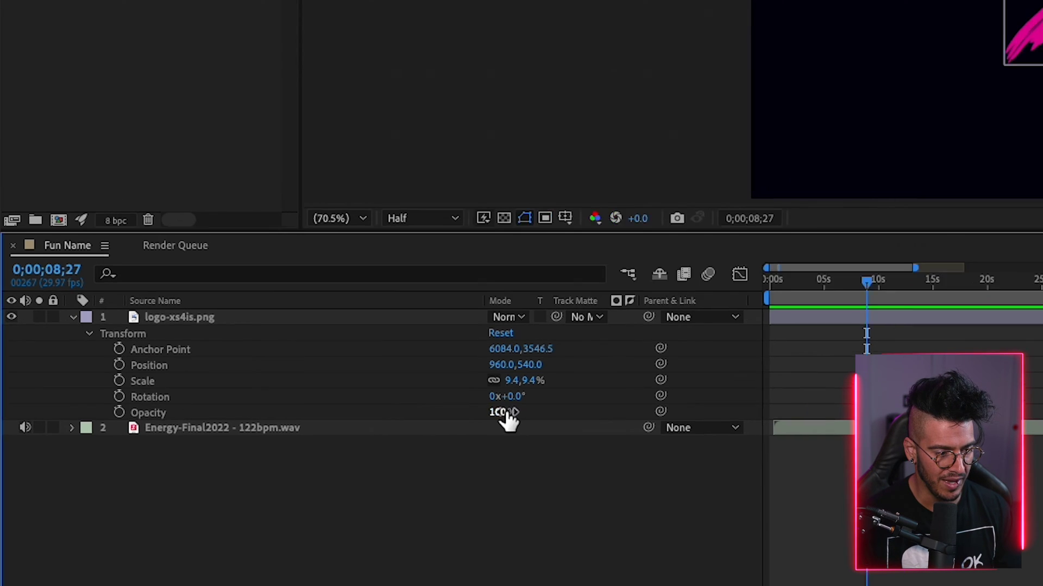
{"action": "type", "text": "40"}
{"action": "key", "text": "Return"}
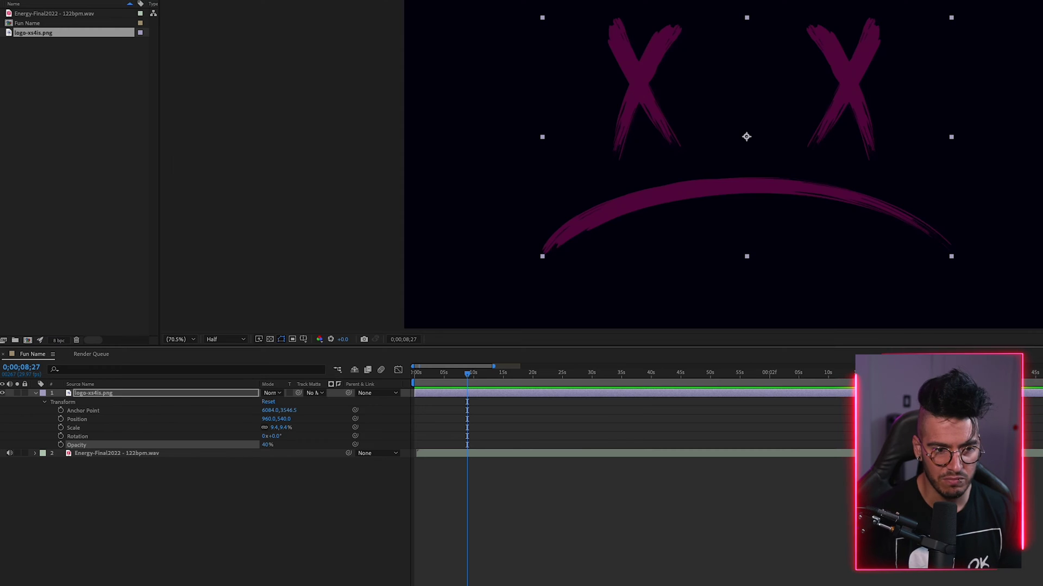
{"action": "left_click", "coordinate": [36, 393]}
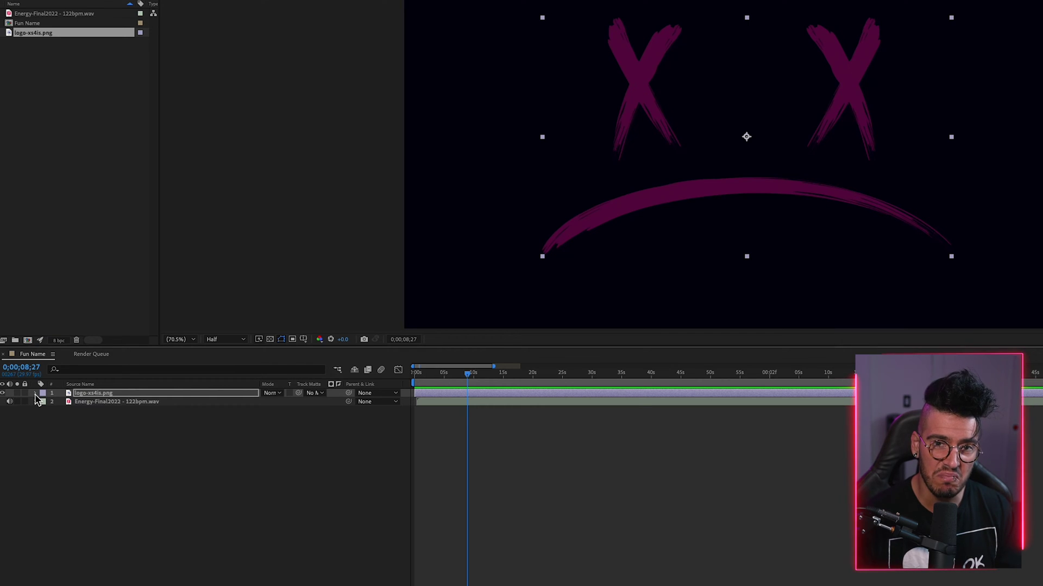
{"action": "left_click", "coordinate": [25, 393]}
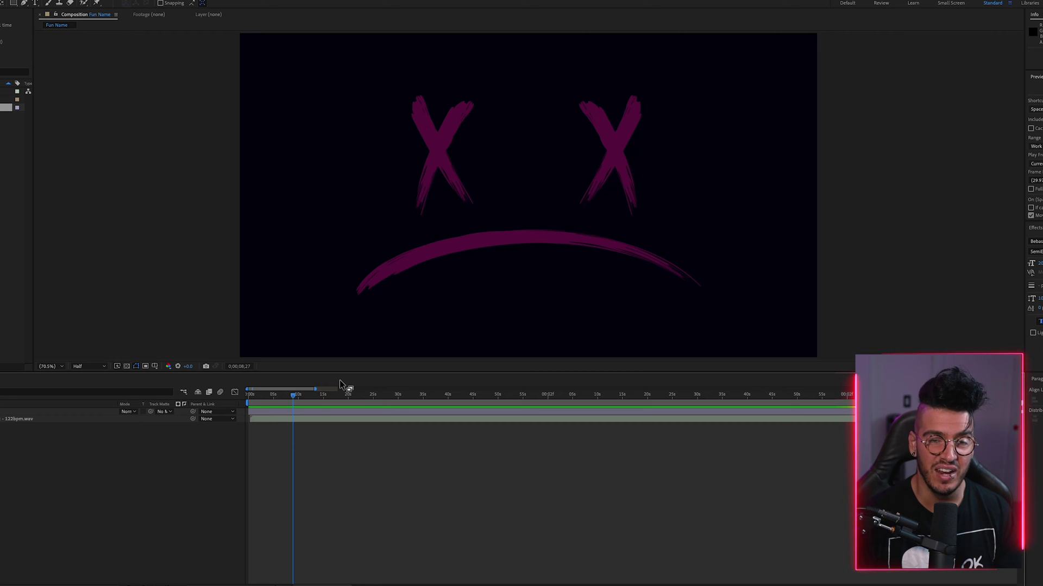
Step: Scrub and play the opening of the track to locate where the first lyric begins, ending with the playhead at 0;00;08;00
{"action": "key", "text": "ctrl+t"}
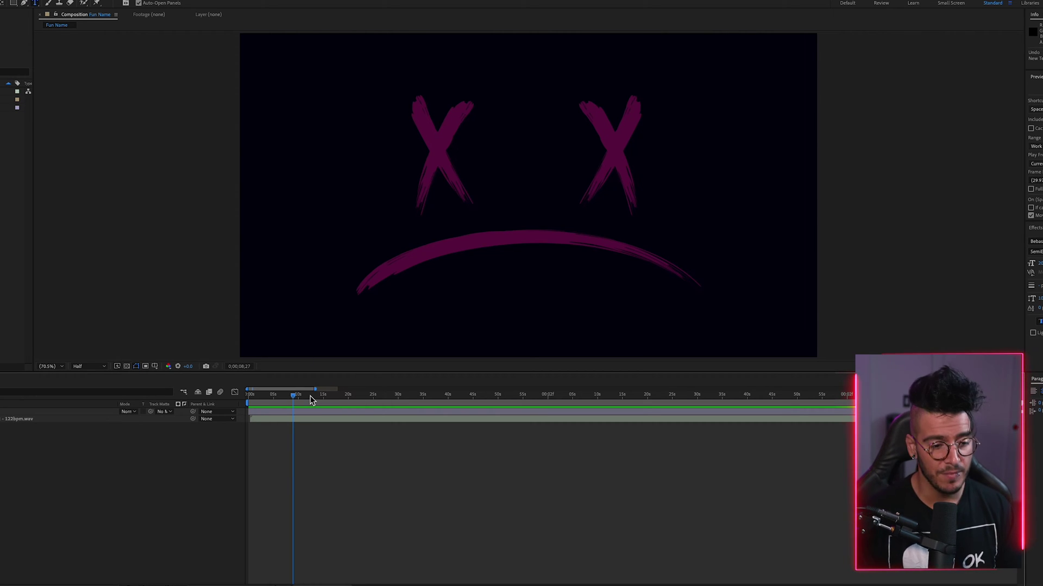
{"action": "left_click_drag", "start_coordinate": [289, 396], "coordinate": [283, 396]}
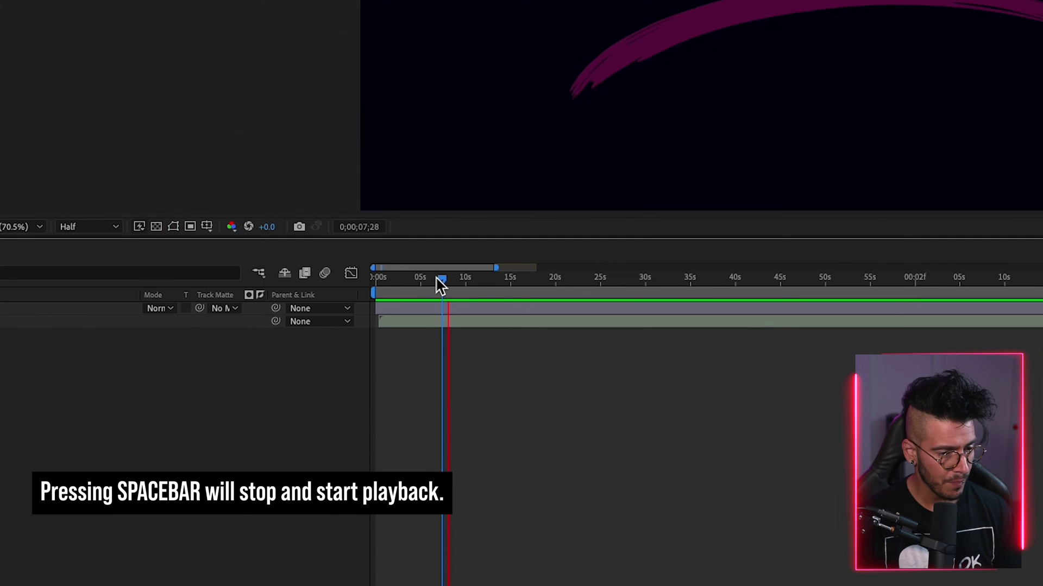
{"action": "mouse_move", "coordinate": [441, 285]}
{"action": "left_mouse_down"}
{"action": "mouse_move", "coordinate": [468, 286]}
{"action": "mouse_move", "coordinate": [458, 285]}
{"action": "left_mouse_up"}
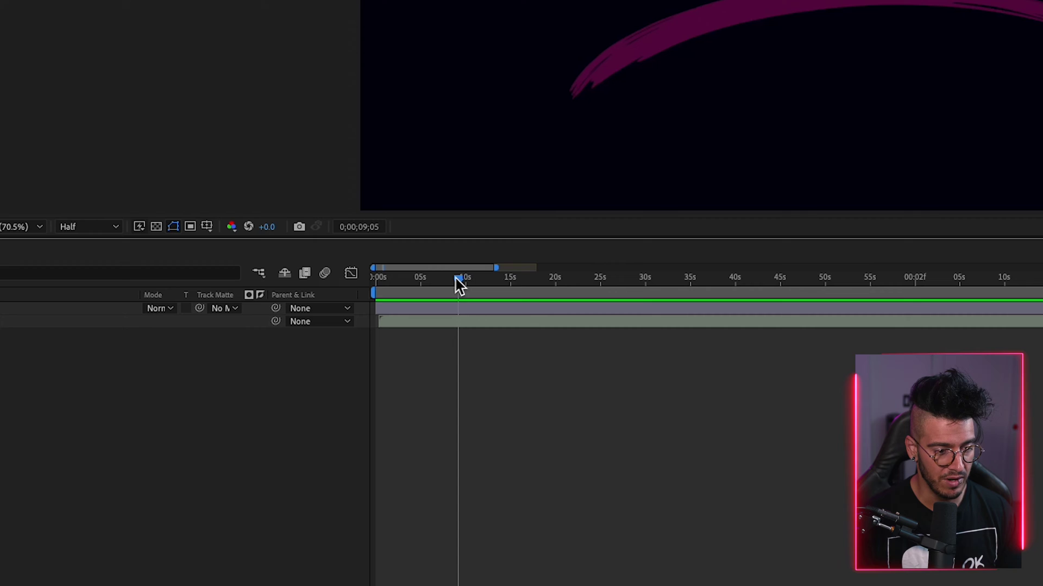
{"action": "key", "text": "period"}
{"action": "key", "text": "comma"}
{"action": "key", "text": "equal"}
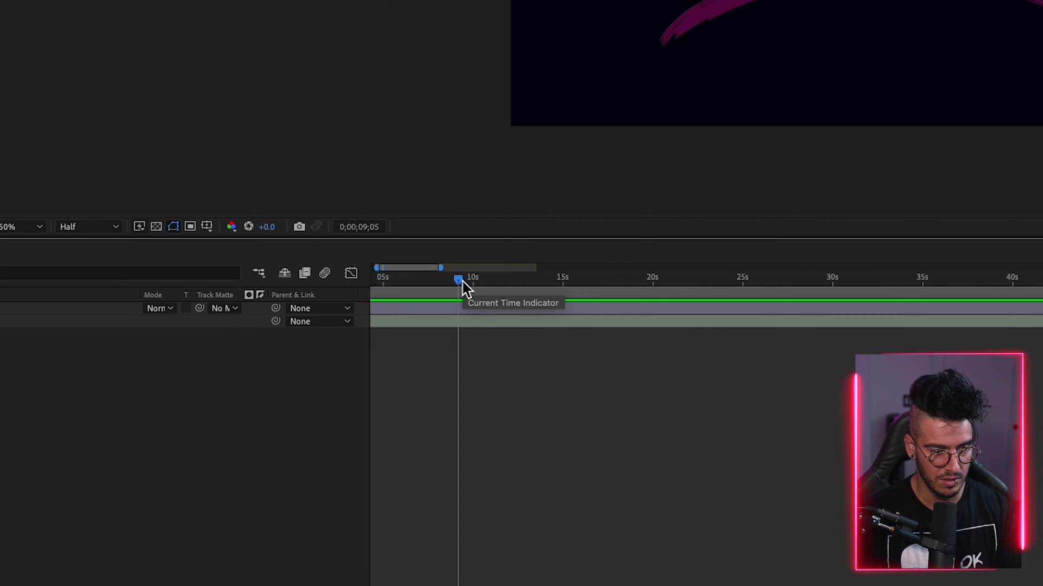
{"action": "key", "text": "equal"}
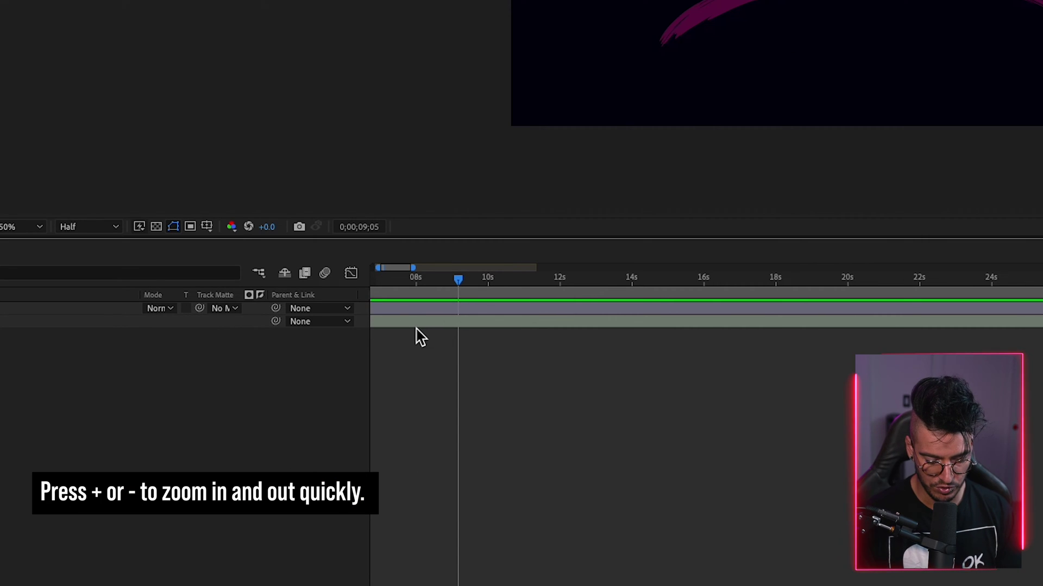
{"action": "left_click_drag", "start_coordinate": [457, 280], "coordinate": [435, 282]}
{"action": "key", "text": "space"}
{"action": "left_click", "coordinate": [399, 283]}
{"action": "key", "text": "space"}
{"action": "key", "text": "space"}
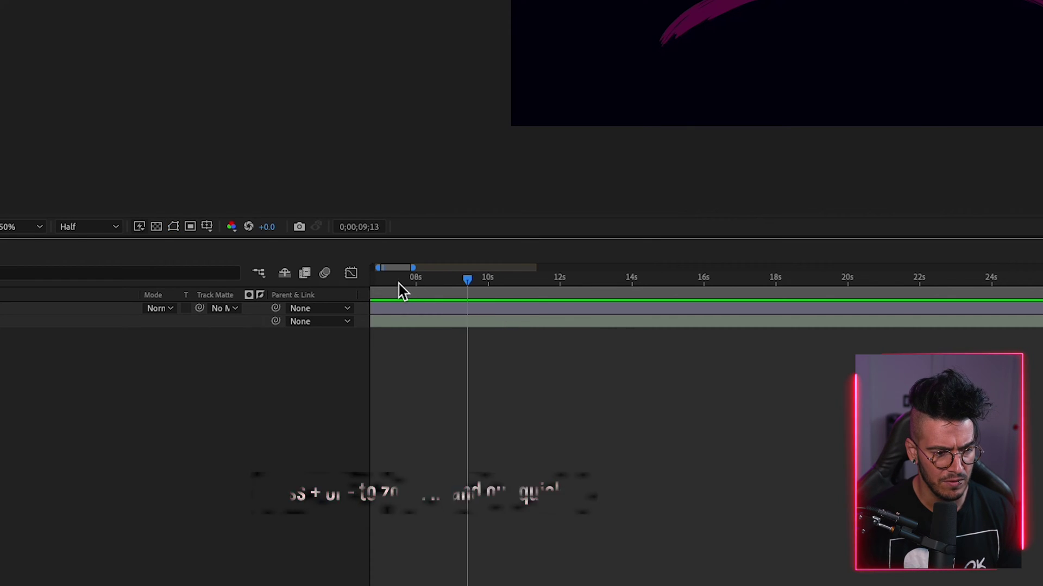
{"action": "left_click_drag", "start_coordinate": [382, 294], "coordinate": [399, 294]}
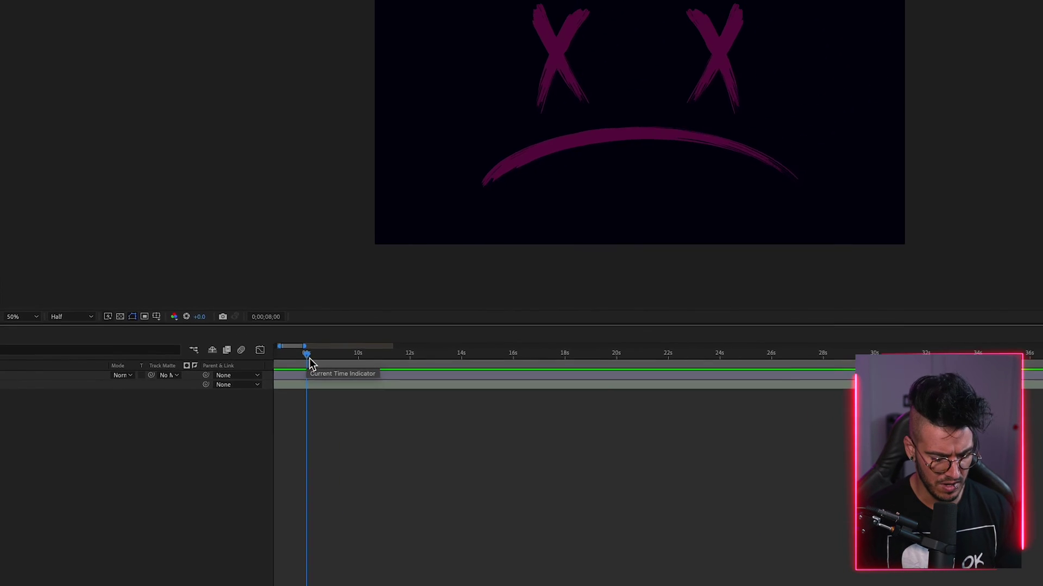
Step: Add a text layer reading CAN'T STOP ME and move it near the middle of the frame
{"action": "key", "text": "ctrl+t"}
{"action": "key", "text": "v"}
{"action": "key", "text": "super+t"}
{"action": "key", "text": "v"}
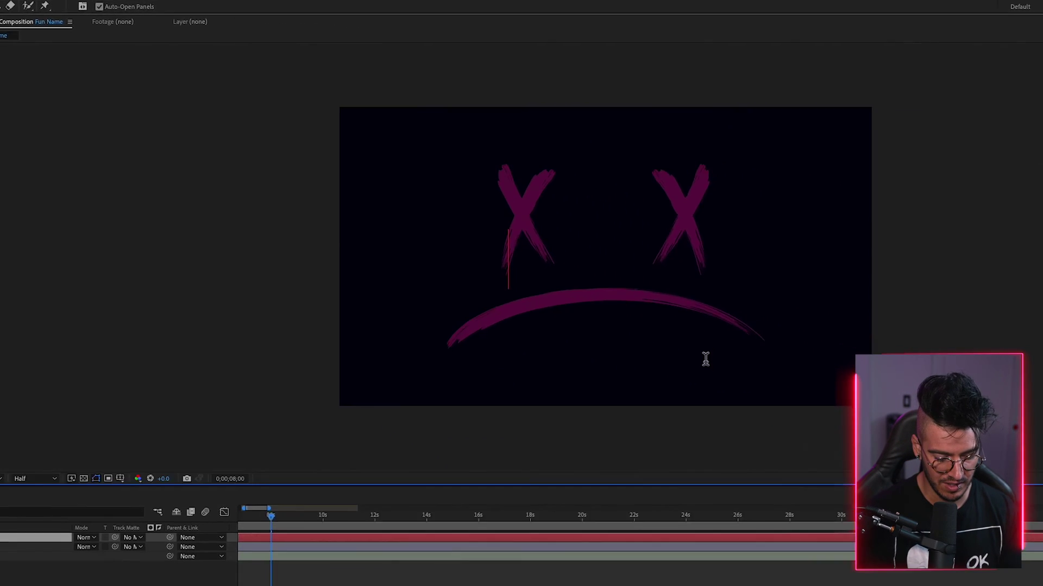
{"action": "type", "text": "CAN'T STOP M"}
{"action": "type", "text": "E"}
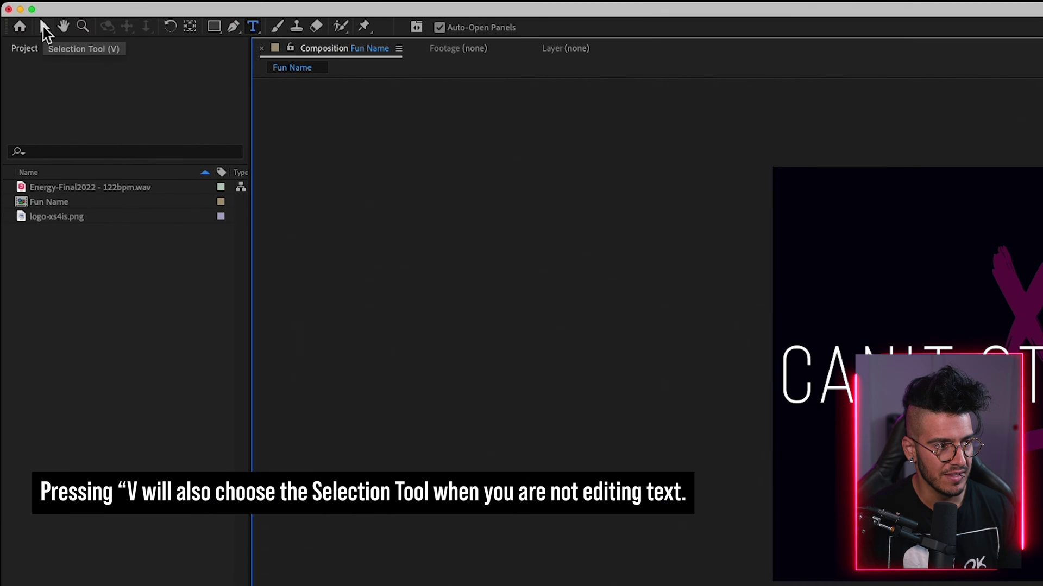
{"action": "left_click", "coordinate": [44, 28]}
{"action": "left_click_drag", "start_coordinate": [469, 296], "coordinate": [581, 298]}
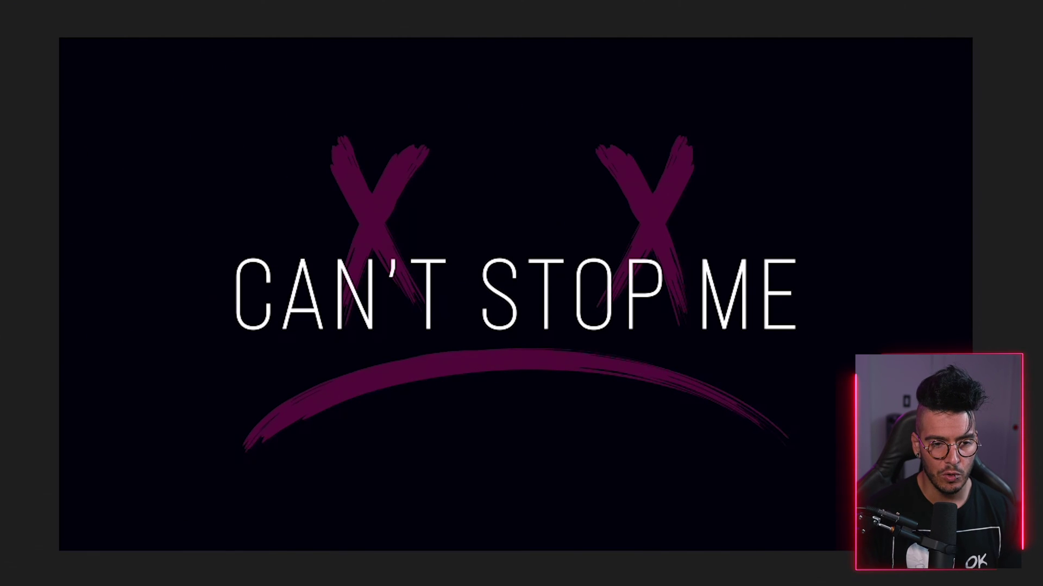
{"action": "left_click", "coordinate": [599, 275]}
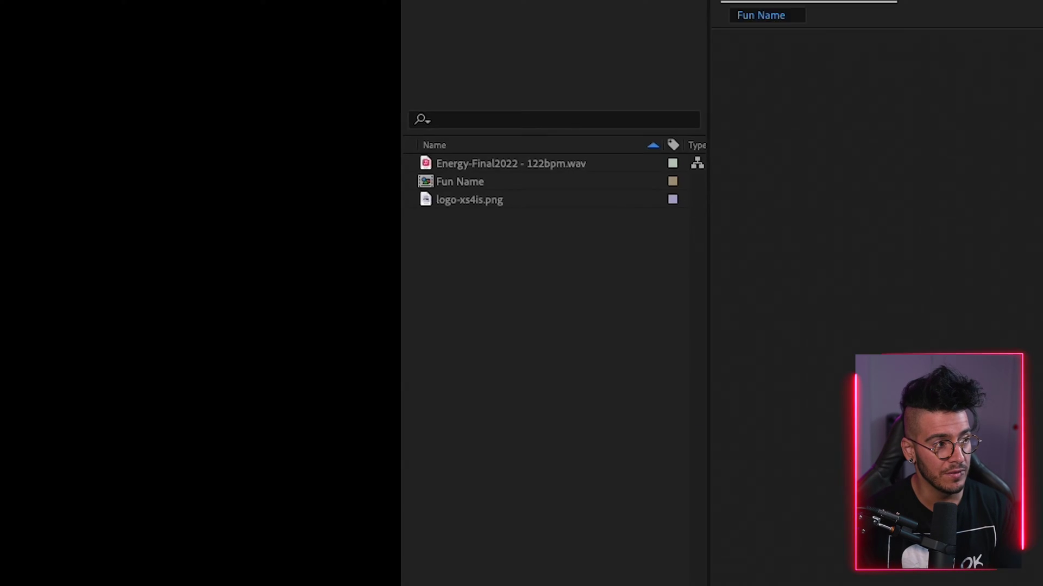
Step: Check that the Character panel is enabled and examine the font styles offered for the text
{"action": "left_click", "coordinate": [465, 4]}
{"action": "left_click", "coordinate": [466, 4]}
{"action": "left_click", "coordinate": [468, 5]}
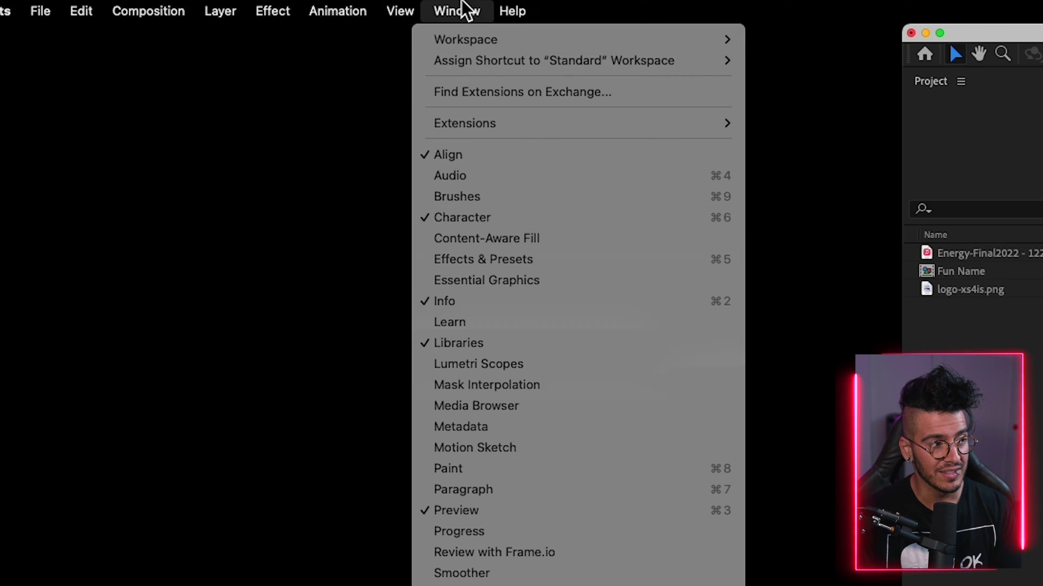
{"action": "left_click", "coordinate": [463, 4]}
{"action": "left_click", "coordinate": [912, 71]}
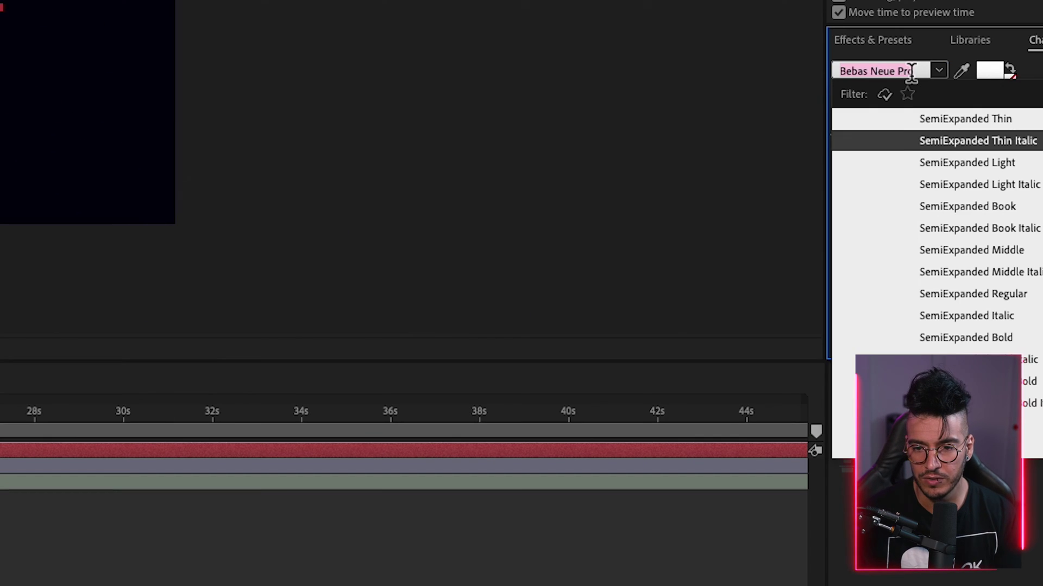
{"action": "key", "text": "Escape"}
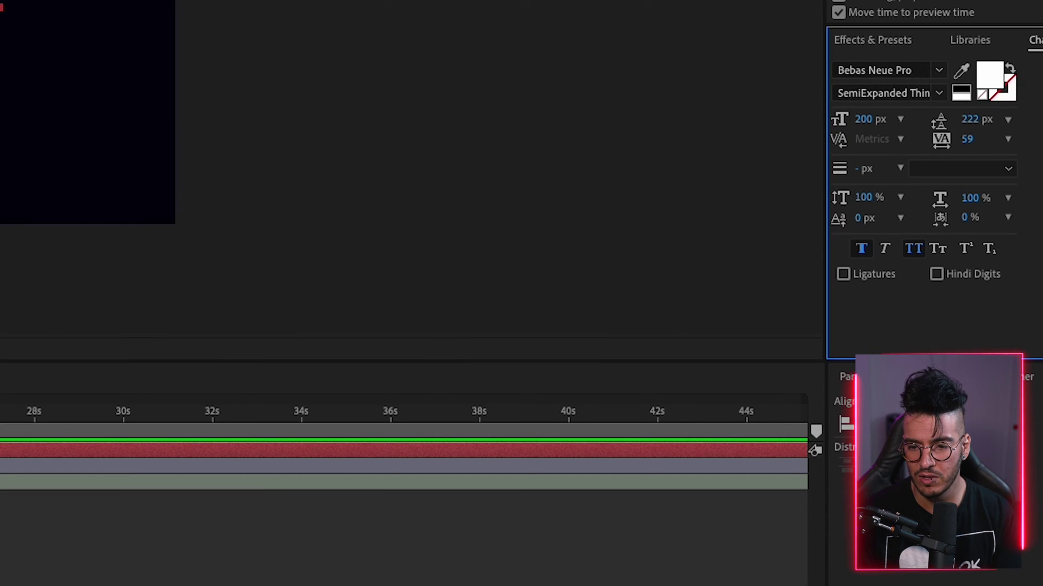
Step: Centre the CAN'T STOP ME text horizontally and vertically in the composition
{"action": "left_click", "coordinate": [880, 425]}
{"action": "left_click", "coordinate": [976, 424]}
{"action": "left_click", "coordinate": [488, 142]}
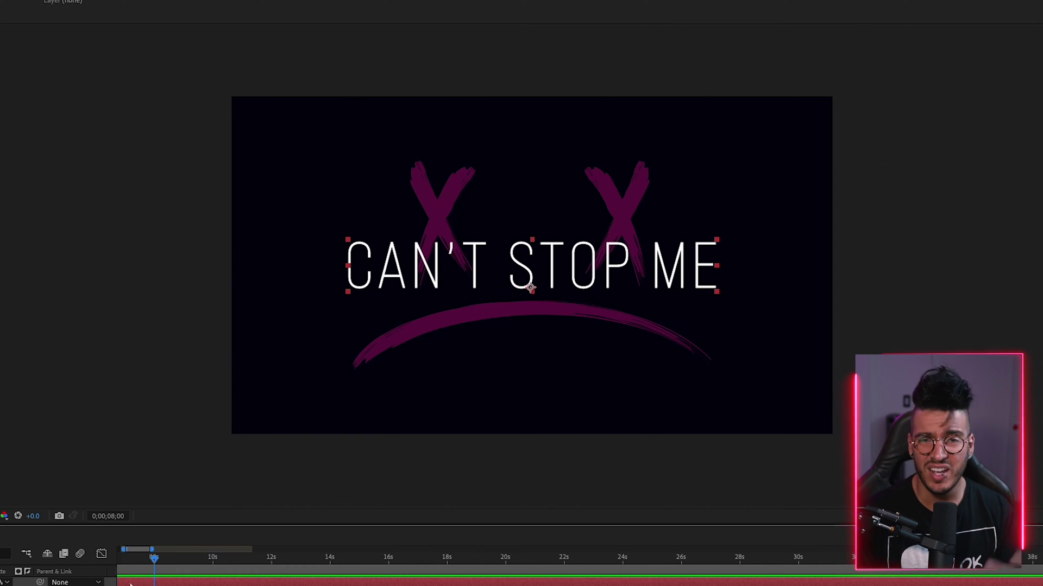
Step: Trim the start of the CAN'T STOP ME layer to where the lyric begins, between 8 and 9 seconds, and play it back
{"action": "left_click_drag", "start_coordinate": [203, 585], "coordinate": [263, 585]}
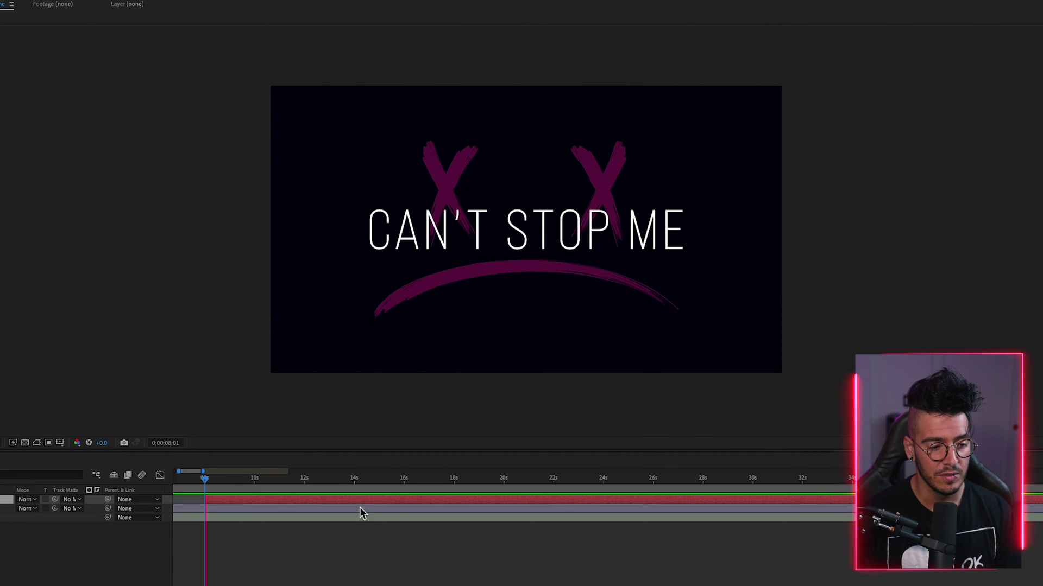
{"action": "left_click_drag", "start_coordinate": [234, 499], "coordinate": [253, 500]}
{"action": "left_click", "coordinate": [218, 478]}
{"action": "key", "text": "space"}
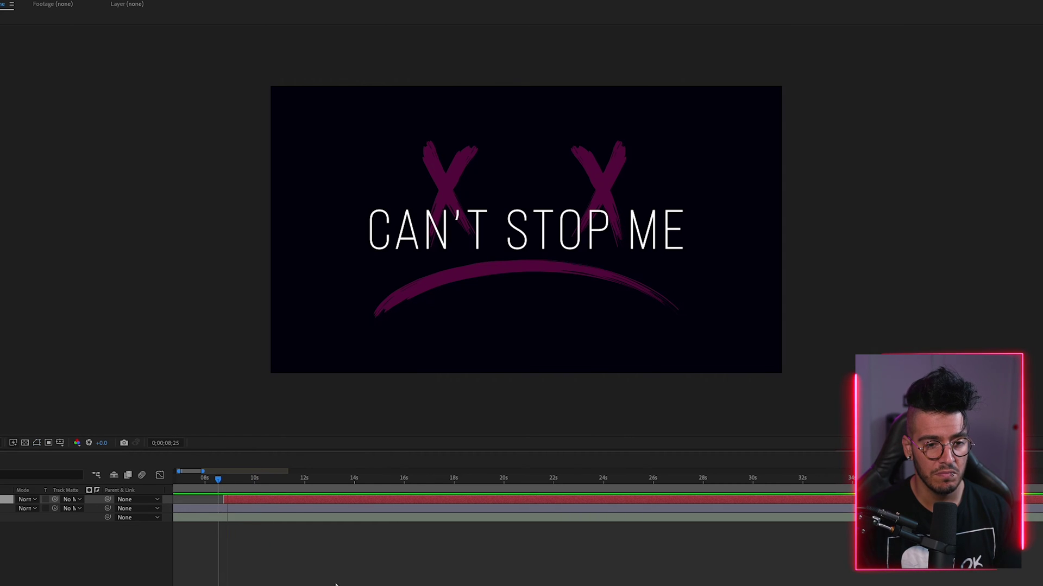
Step: Split the CAN'T STOP ME layer at 0;00;10;00 and scrub across the cut to inspect it
{"action": "key", "text": "space"}
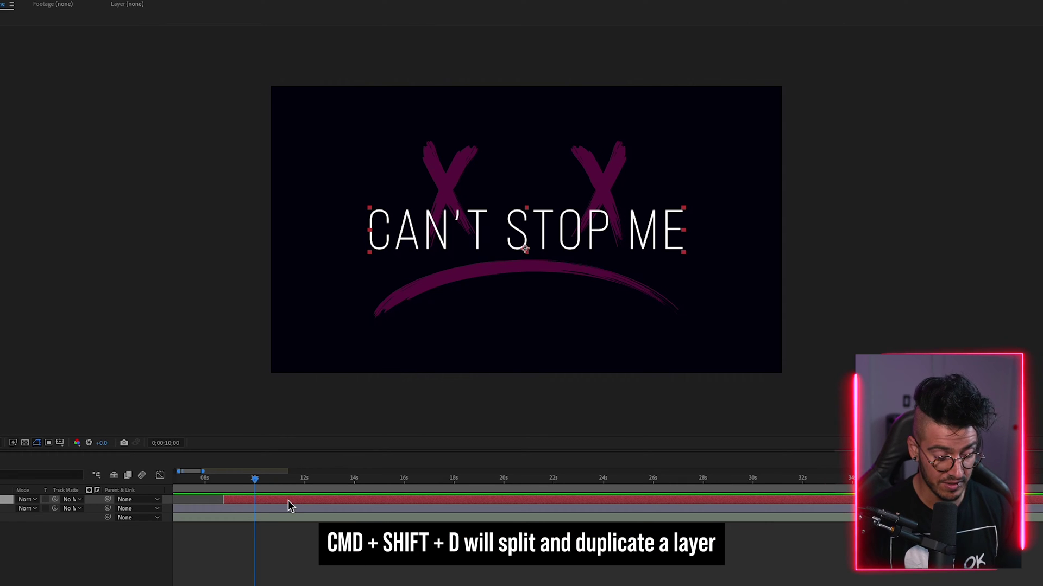
{"action": "key", "text": "super+shift+d"}
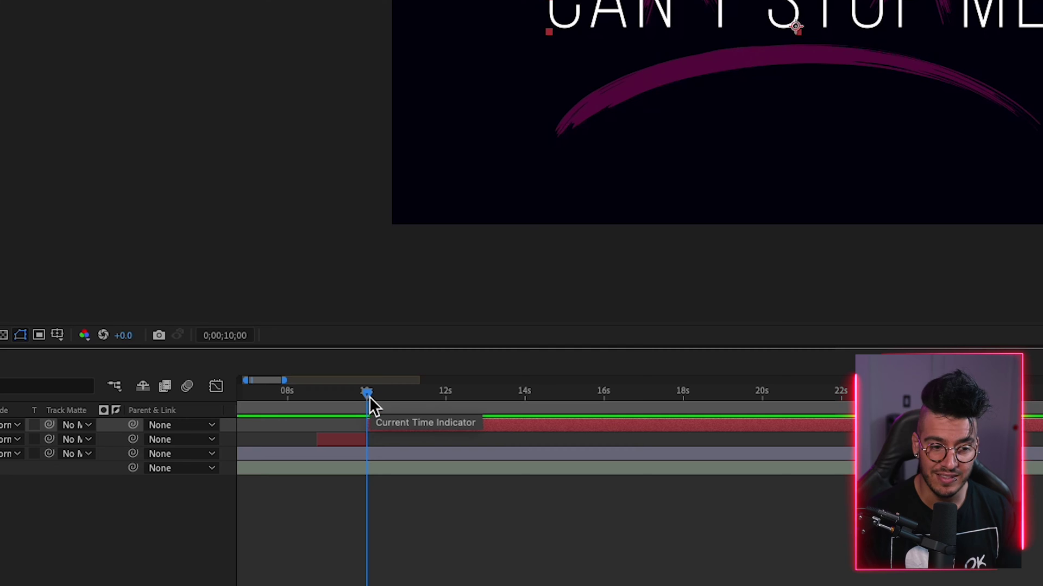
{"action": "left_click", "coordinate": [313, 395]}
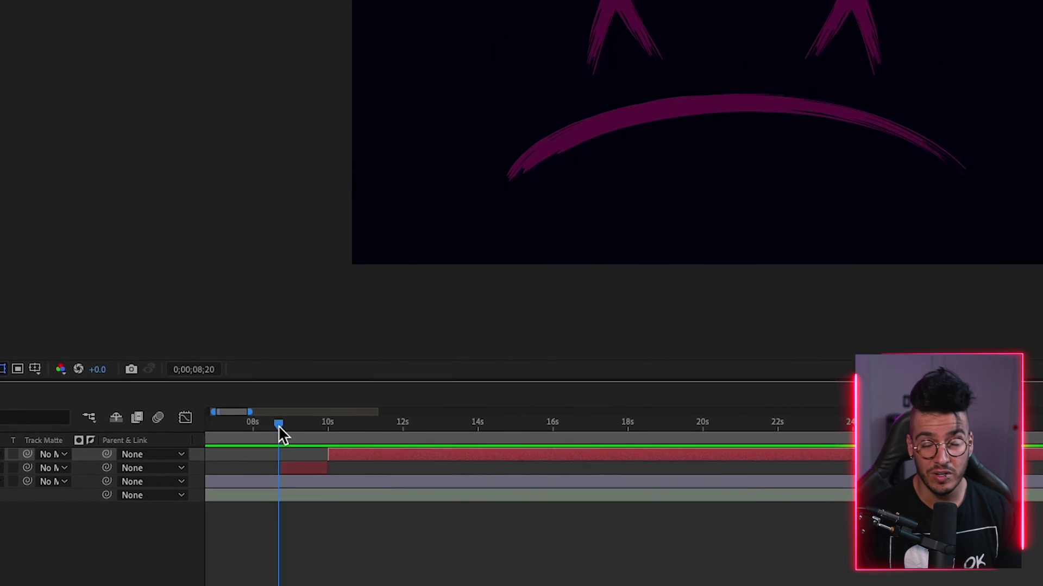
{"action": "left_click_drag", "start_coordinate": [278, 426], "coordinate": [361, 426]}
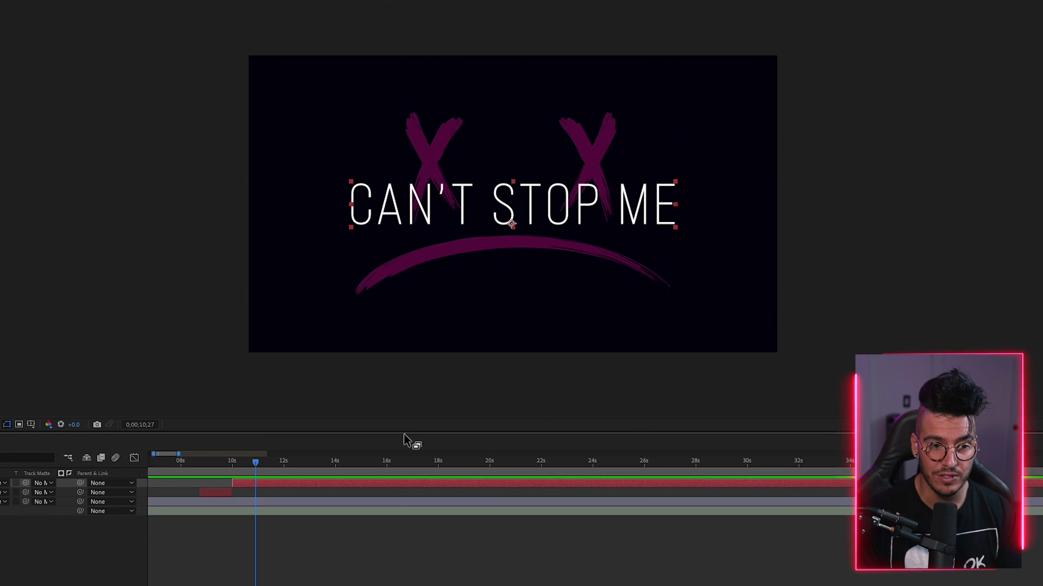
Step: Trim the start of the second text layer to where the lyric repeats, and split it where that line ends
{"action": "left_click", "coordinate": [195, 463]}
{"action": "left_click", "coordinate": [215, 493]}
{"action": "left_click_drag", "start_coordinate": [405, 483], "coordinate": [438, 483]}
{"action": "key", "text": "space"}
{"action": "key", "text": "space"}
{"action": "left_click_drag", "start_coordinate": [282, 483], "coordinate": [423, 482]}
Step: Play on through the music to find the next lyric change and split the text layer there
{"action": "key", "text": "space"}
{"action": "key", "text": "space"}
{"action": "key", "text": "ctrl+shift+d"}
{"action": "key", "text": "space"}
{"action": "key", "text": "space"}
{"action": "left_click", "coordinate": [398, 464]}
{"action": "key", "text": "space"}
{"action": "key", "text": "space"}
{"action": "key", "text": "ctrl+shift+d"}
Step: Replace the text for the next two lyric segments with YOU AIN'T FXXKIN' and WITH MY ENERGY
{"action": "left_click", "coordinate": [416, 463]}
{"action": "left_click", "coordinate": [427, 490]}
{"action": "double_click", "coordinate": [478, 205]}
{"action": "type", "text": "OUA"}
{"action": "key", "text": "BackSpace"}
{"action": "key", "text": "BackSpace"}
{"action": "key", "text": "BackSpace"}
{"action": "type", "text": "YOU AIN'T FXXKIN'"}
{"action": "key", "text": "Return"}
{"action": "type", "text": "WITH MY ENERGY"}
{"action": "key", "text": "Escape"}
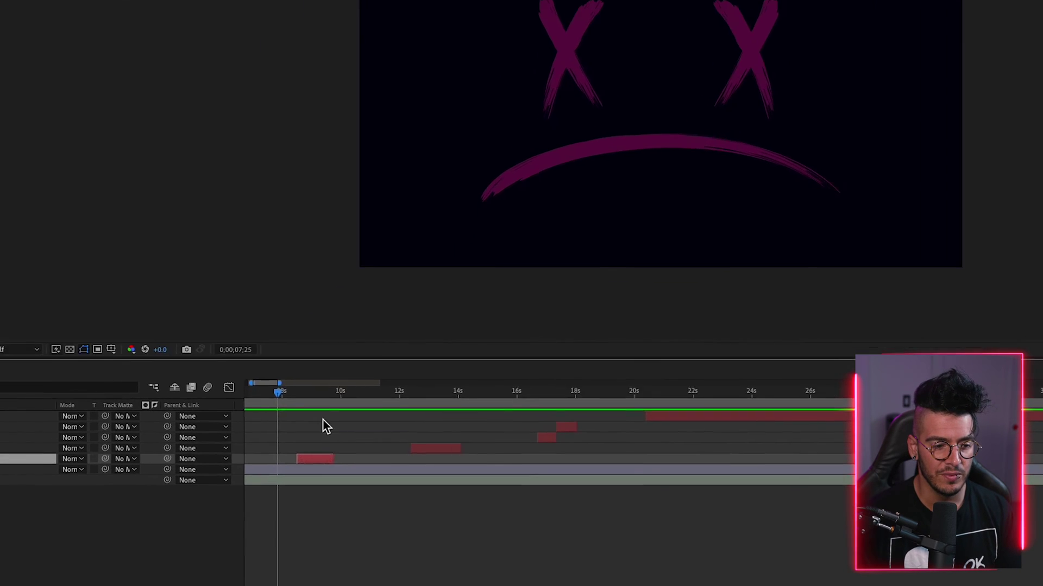
Step: Place the playhead at the start of the first CAN'T STOP ME layer and bring up Effects & Presets
{"action": "left_click_drag", "start_coordinate": [187, 462], "coordinate": [199, 463]}
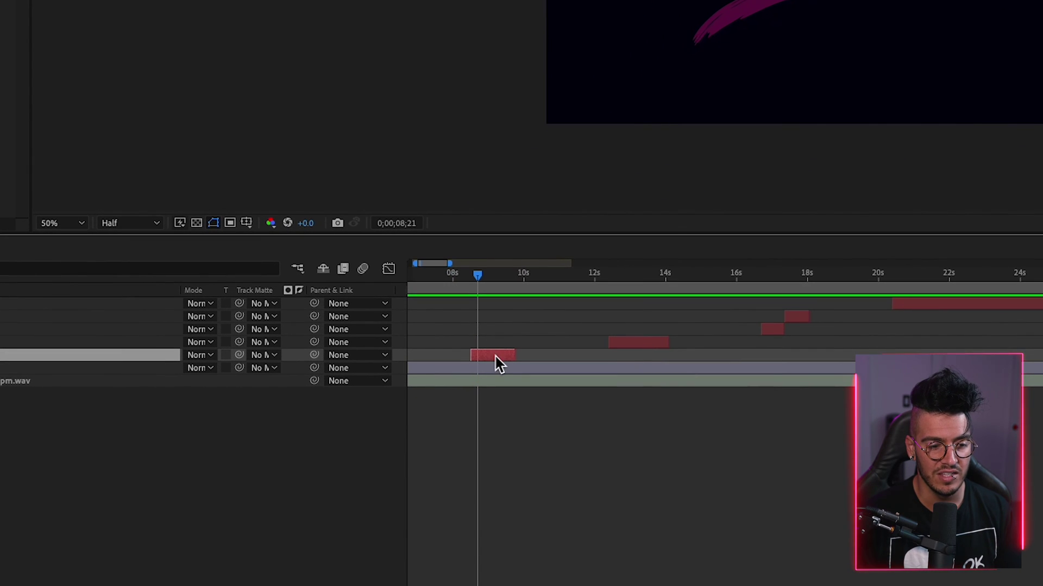
{"action": "left_click_drag", "start_coordinate": [471, 279], "coordinate": [467, 279]}
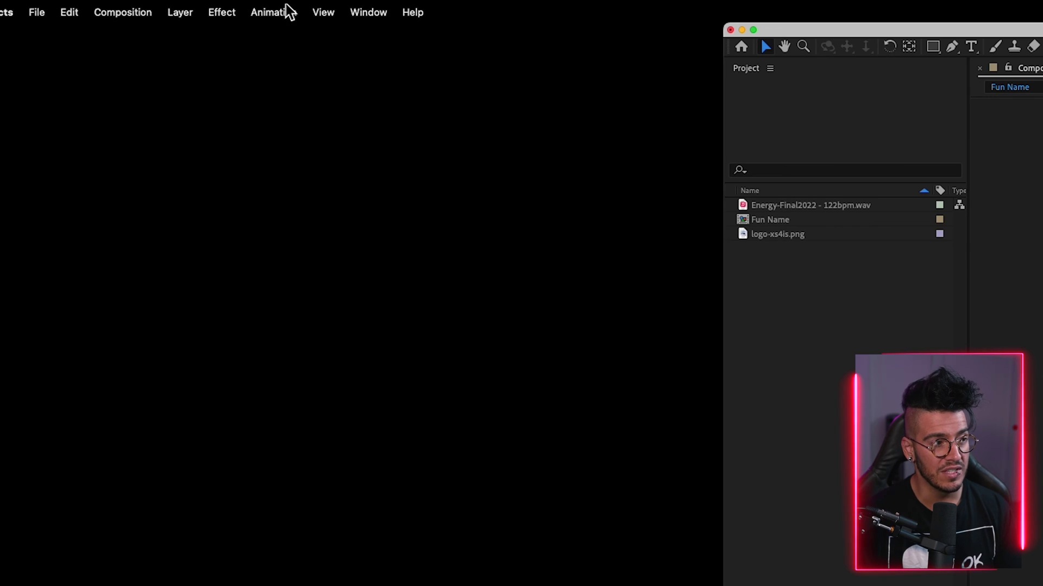
{"action": "left_click", "coordinate": [366, 12]}
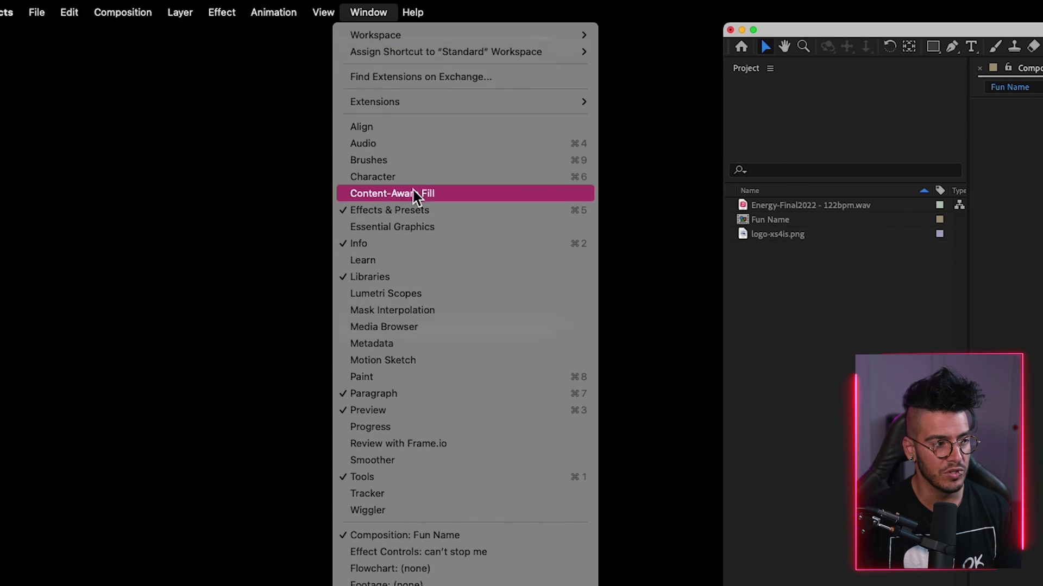
{"action": "left_click", "coordinate": [416, 212]}
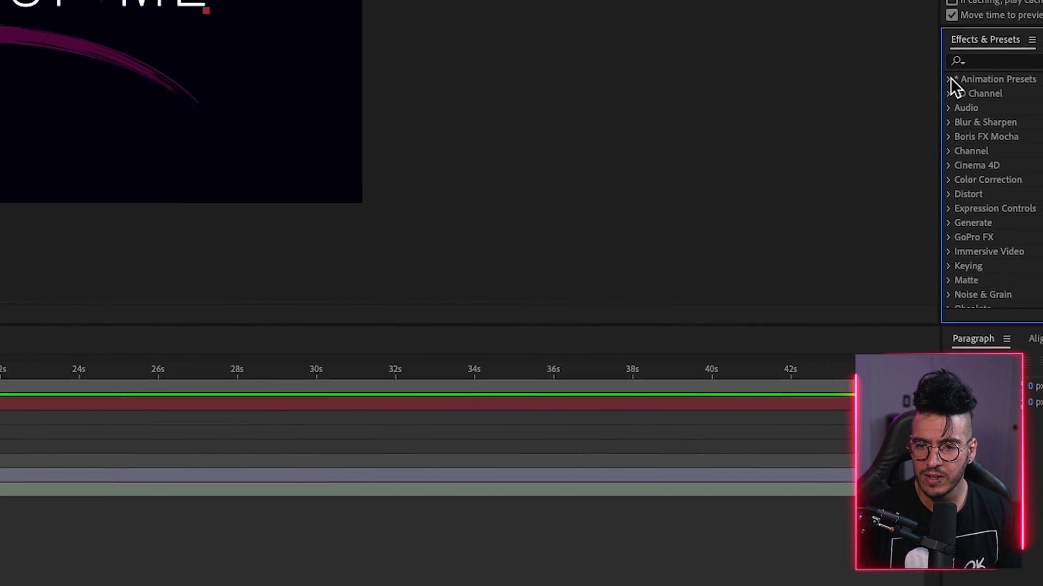
Step: Apply a text preset from the Animate In group of the Animation Presets to the first CAN'T STOP ME layer and preview it
{"action": "left_click", "coordinate": [898, 59]}
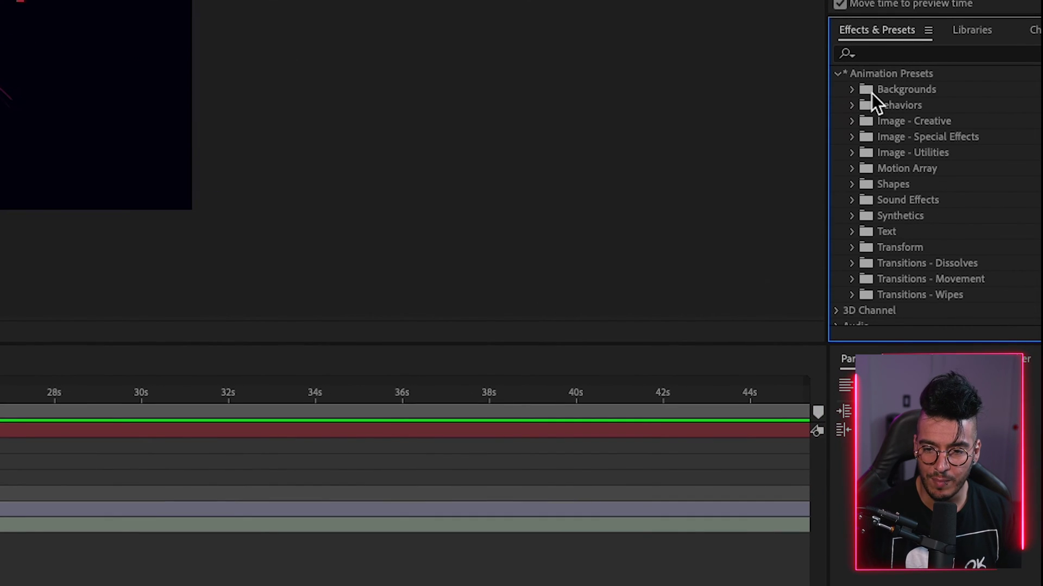
{"action": "left_click", "coordinate": [853, 232]}
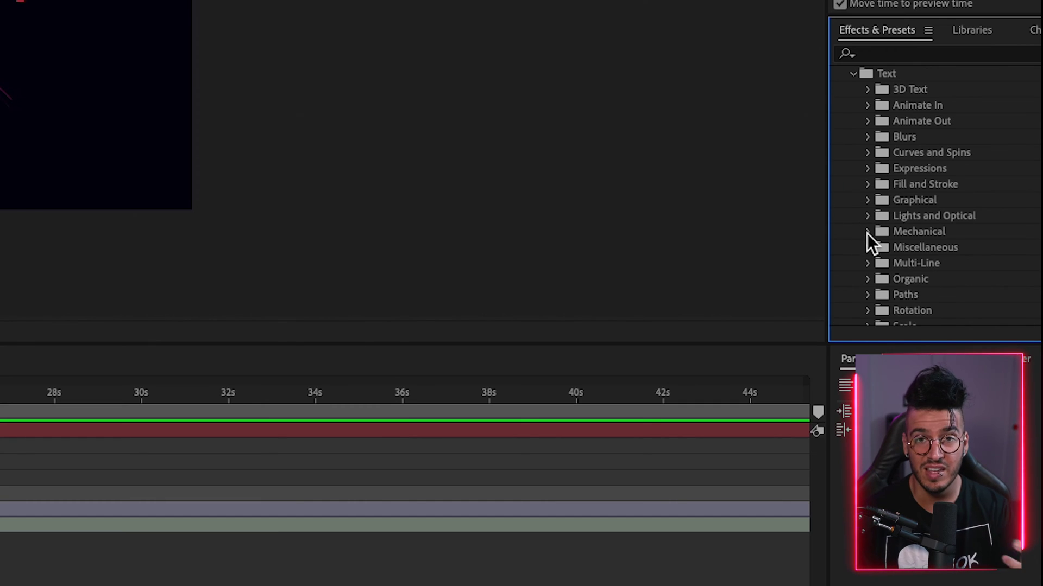
{"action": "left_click", "coordinate": [866, 108]}
{"action": "left_click_drag", "start_coordinate": [973, 185], "coordinate": [351, 375]}
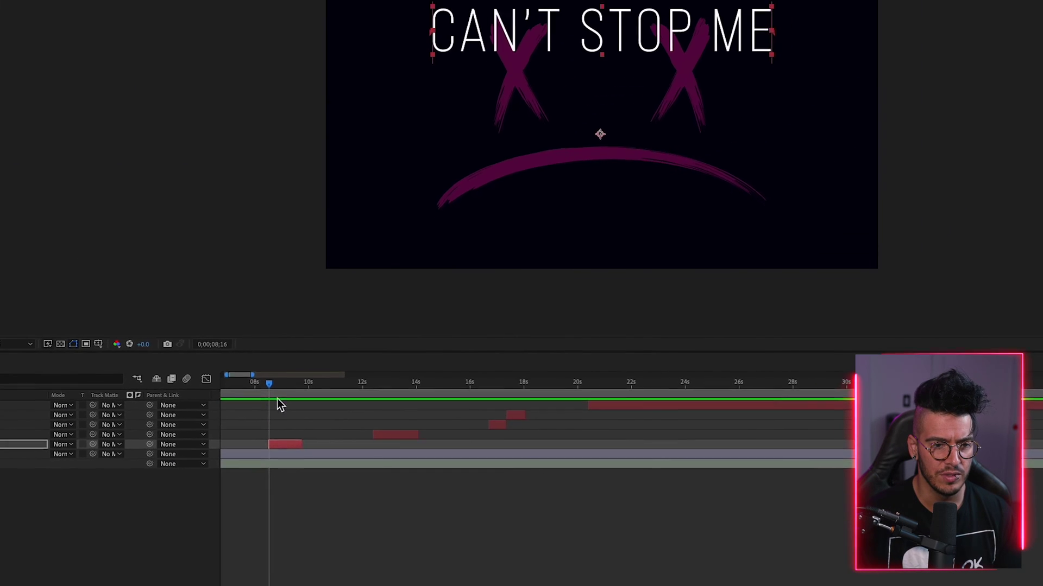
{"action": "left_click", "coordinate": [331, 298]}
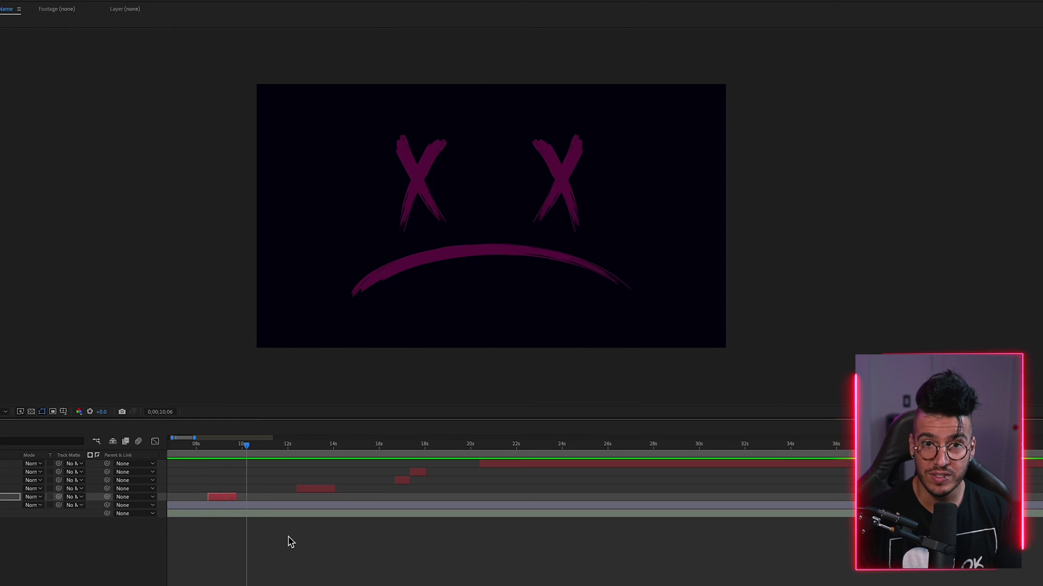
Step: Expand Range Selector 1 under the first CAN'T STOP ME layer's Animator 1 and move its first Start keyframe to 0;00;08;14
{"action": "left_click", "coordinate": [206, 445]}
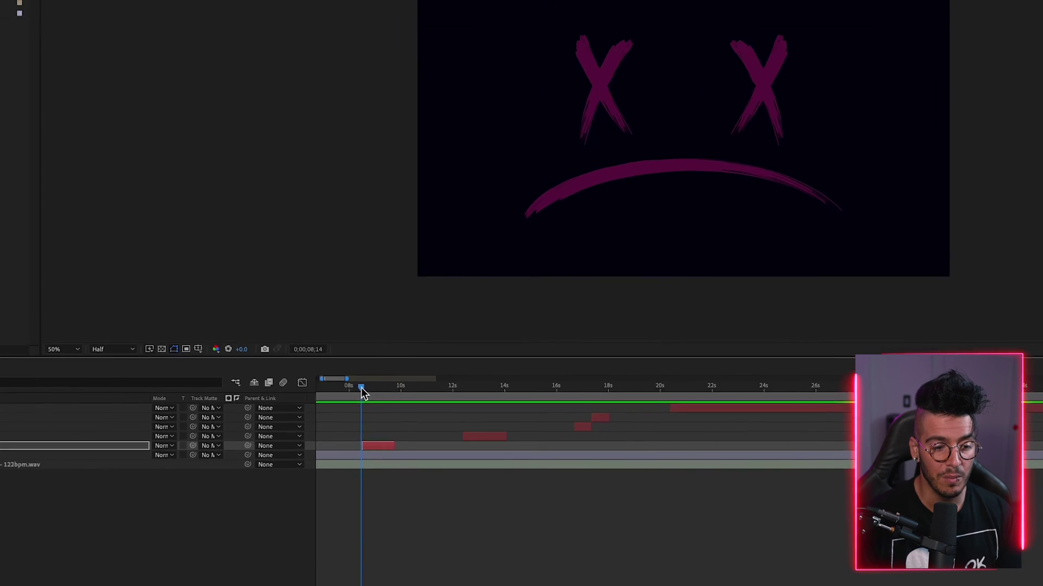
{"action": "left_click", "coordinate": [52, 371]}
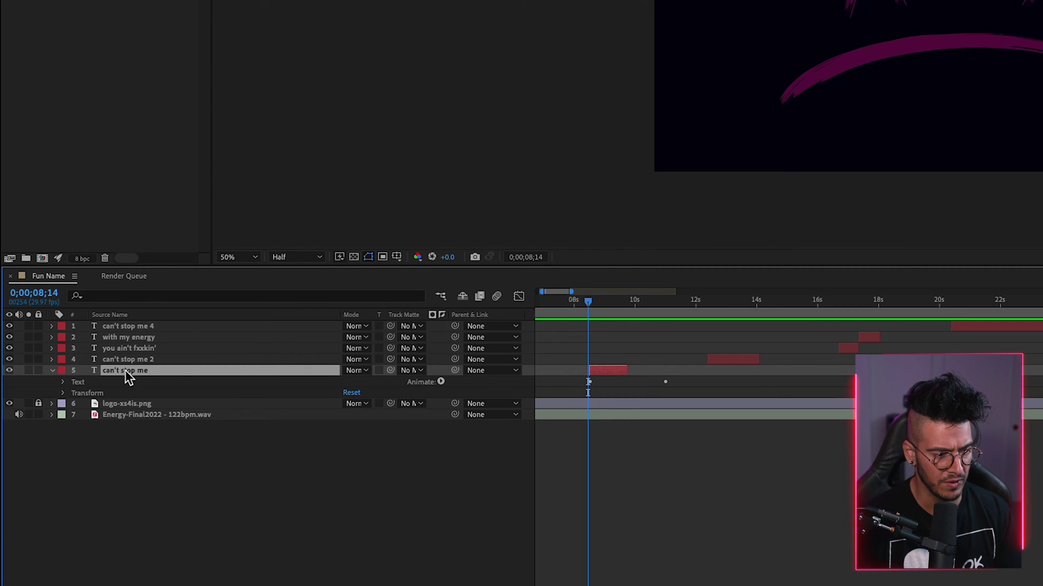
{"action": "left_click", "coordinate": [63, 382]}
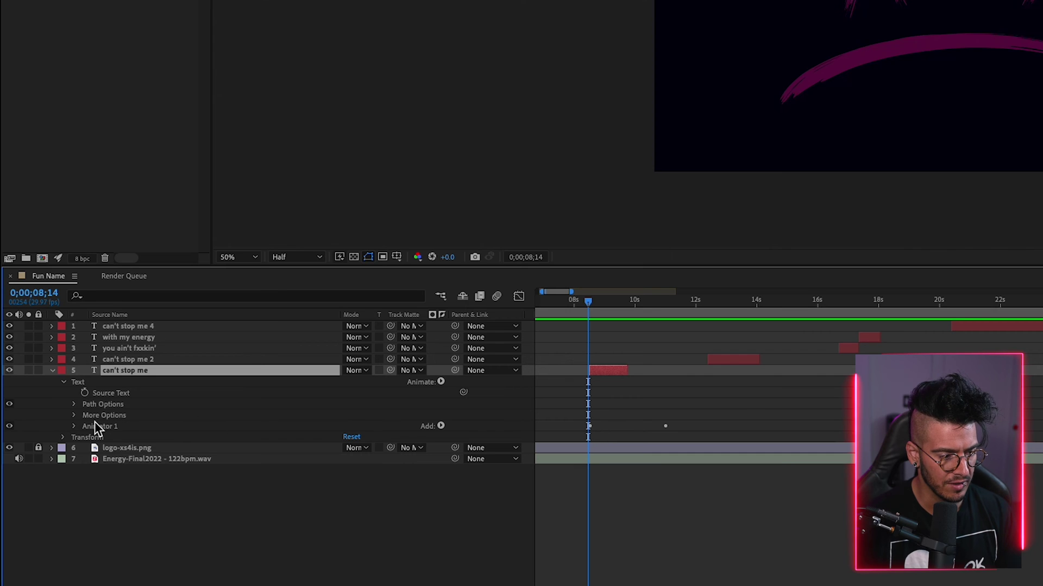
{"action": "left_click", "coordinate": [75, 427]}
{"action": "left_click", "coordinate": [115, 438]}
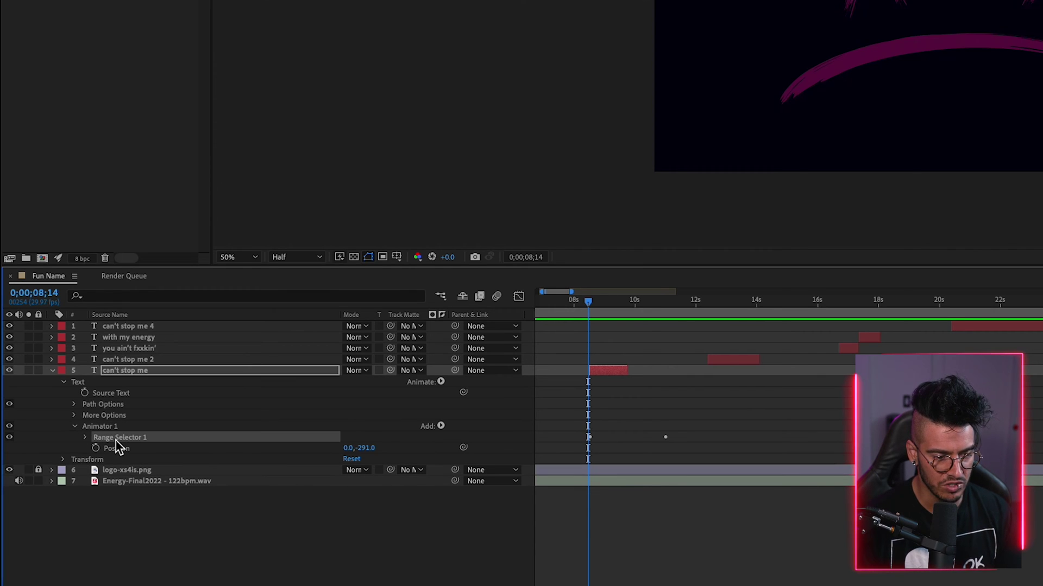
{"action": "key", "text": "equal"}
{"action": "key", "text": "equal"}
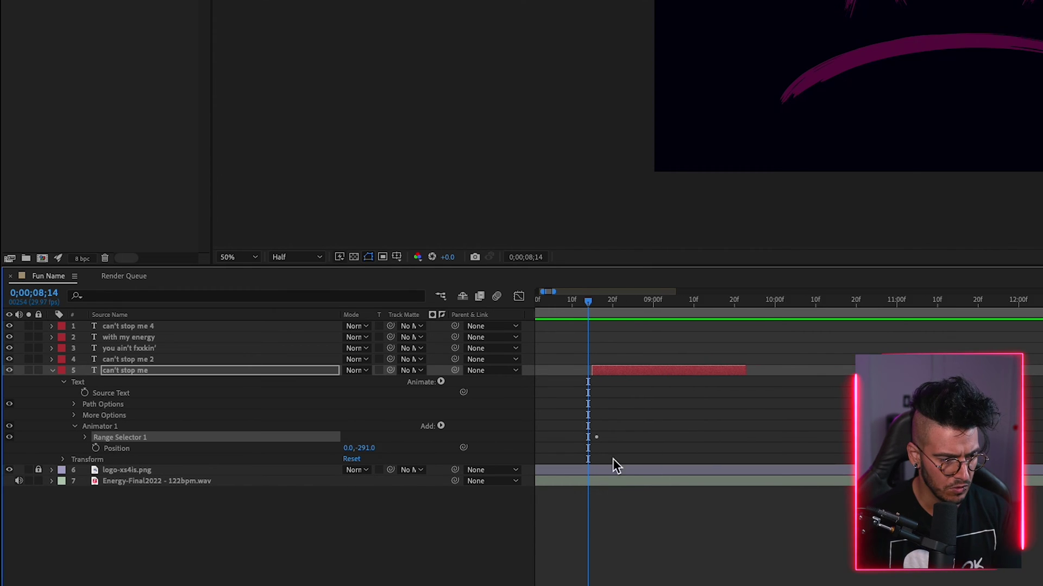
{"action": "left_click", "coordinate": [86, 437]}
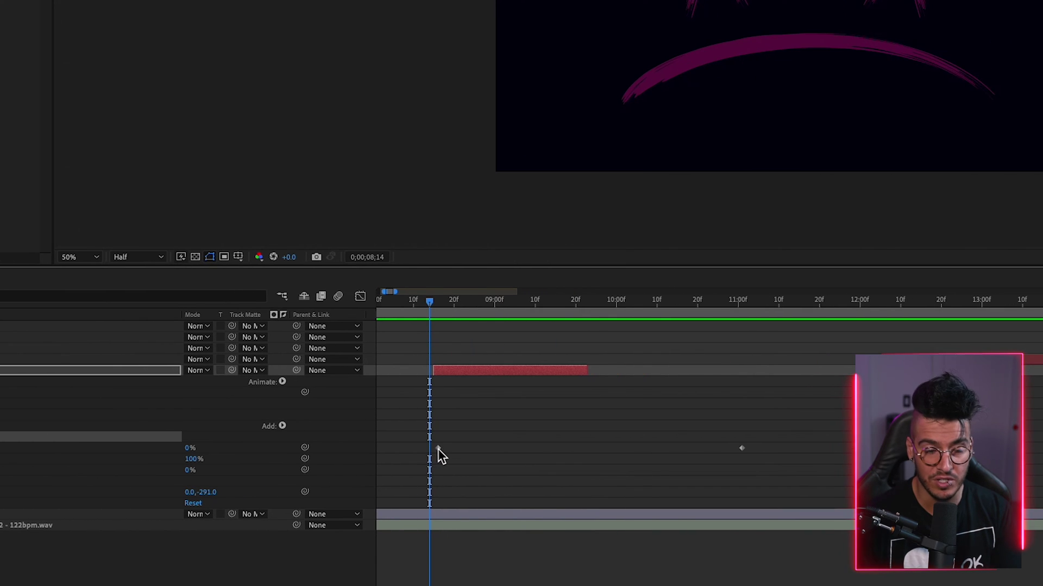
{"action": "mouse_move", "coordinate": [438, 449]}
{"action": "left_mouse_down"}
{"action": "mouse_move", "coordinate": [409, 453]}
{"action": "mouse_move", "coordinate": [431, 450]}
{"action": "left_mouse_up"}
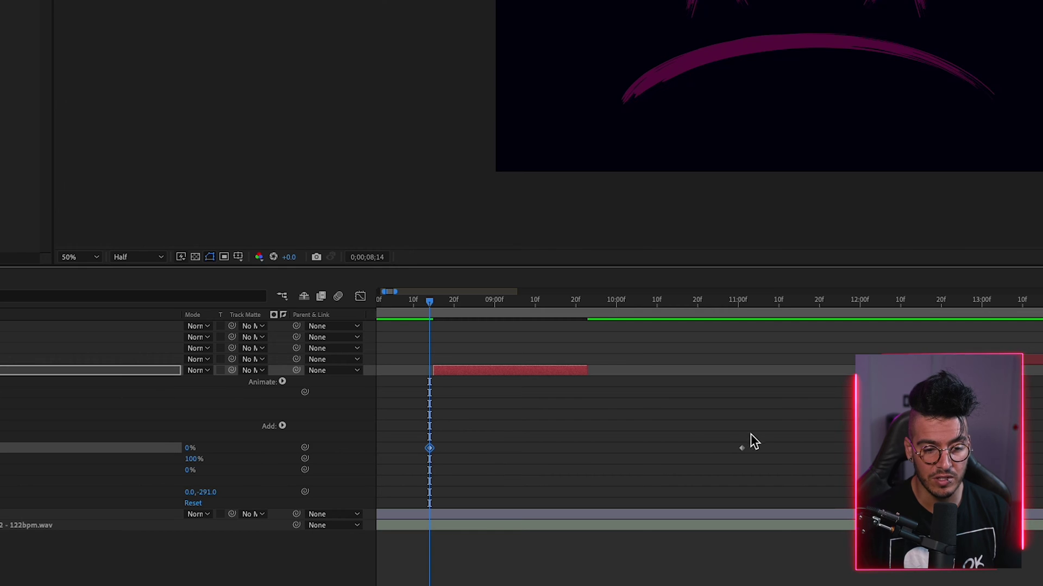
Step: Move the last Range Selector Start keyframe on the first CAN'T STOP ME layer to 0;00;09;00 and preview the animation
{"action": "left_click_drag", "start_coordinate": [741, 449], "coordinate": [494, 455]}
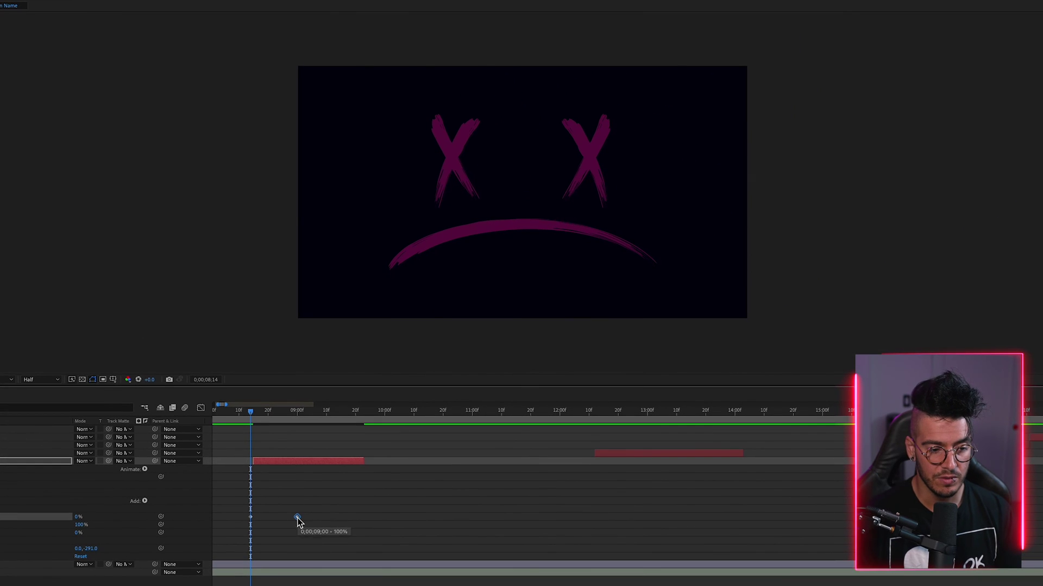
{"action": "key", "text": "space"}
{"action": "key", "text": "space"}
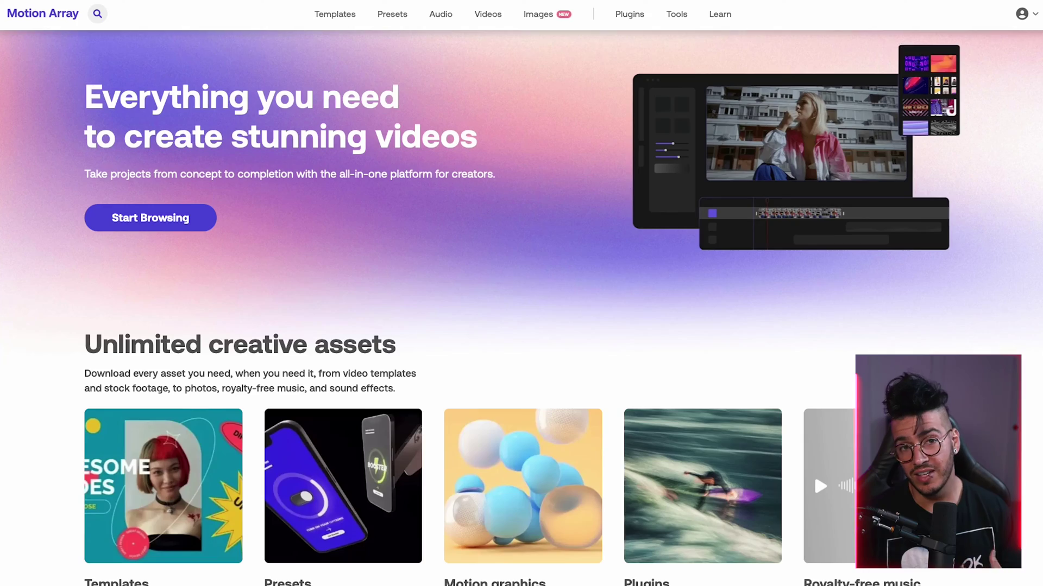
Step: Switch to the Motion Array website, search its After Effects presets for "glitch text" and browse the results
{"action": "mouse_move", "coordinate": [402, 16]}
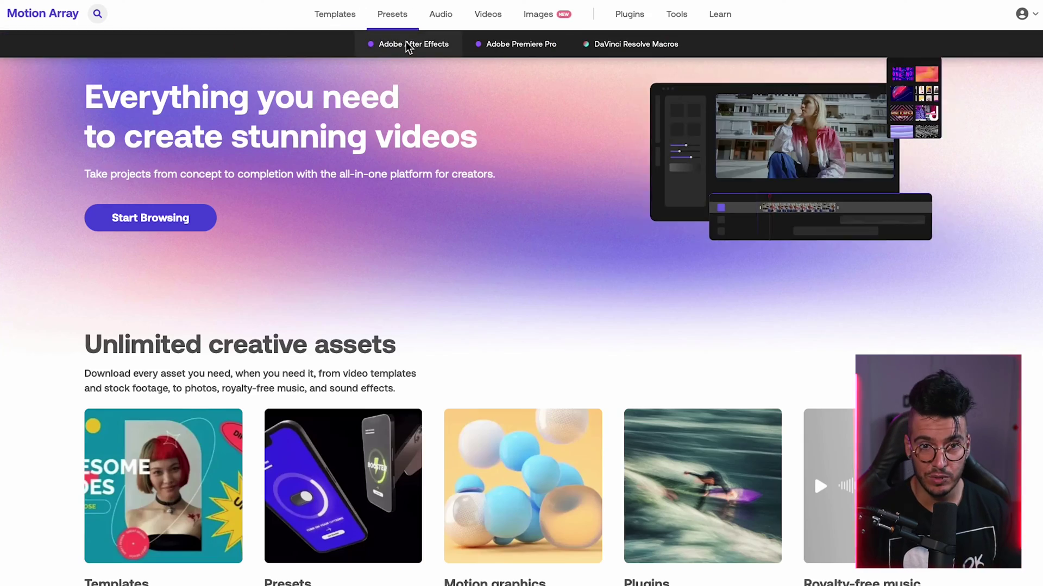
{"action": "left_click", "coordinate": [408, 46]}
{"action": "type", "text": "glitch text"}
{"action": "key", "text": "Return"}
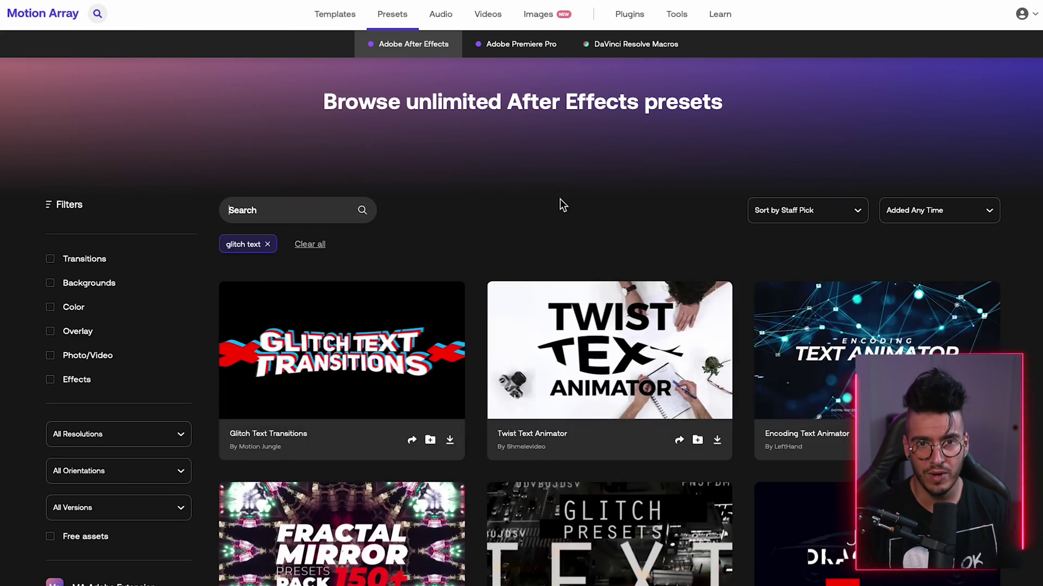
{"action": "scroll", "coordinate": [559, 200], "scroll_direction": "down", "scroll_amount": 6}
{"action": "scroll", "coordinate": [563, 206], "scroll_direction": "down", "scroll_amount": 15}
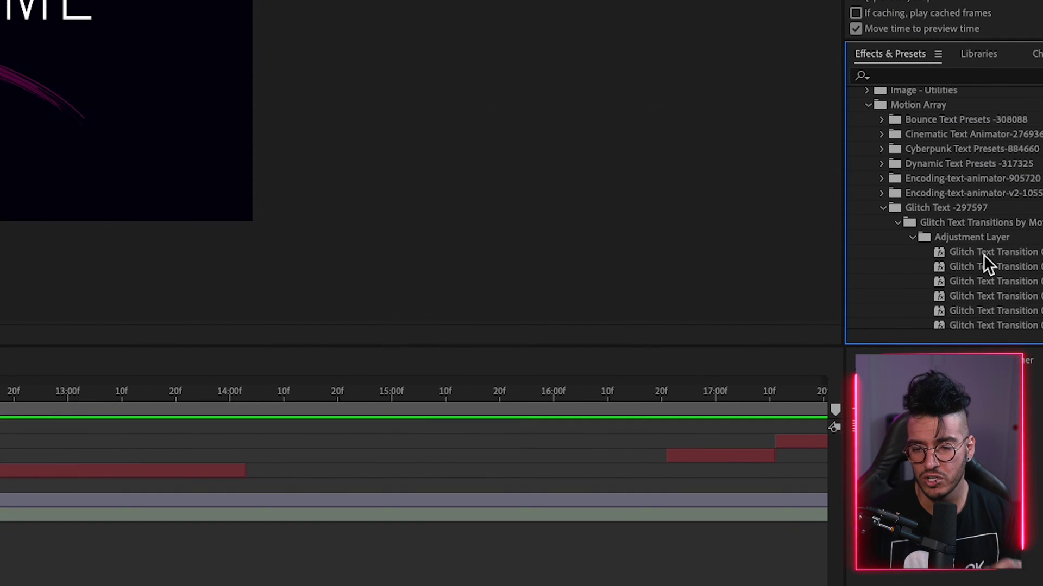
Step: Apply the first Glitch Text Transition preset from Motion Array's Adjustment Layer group to the first CAN'T STOP ME layer and preview it
{"action": "left_click_drag", "start_coordinate": [1038, 237], "coordinate": [152, 396]}
{"action": "left_click", "coordinate": [164, 380]}
{"action": "key", "text": "space"}
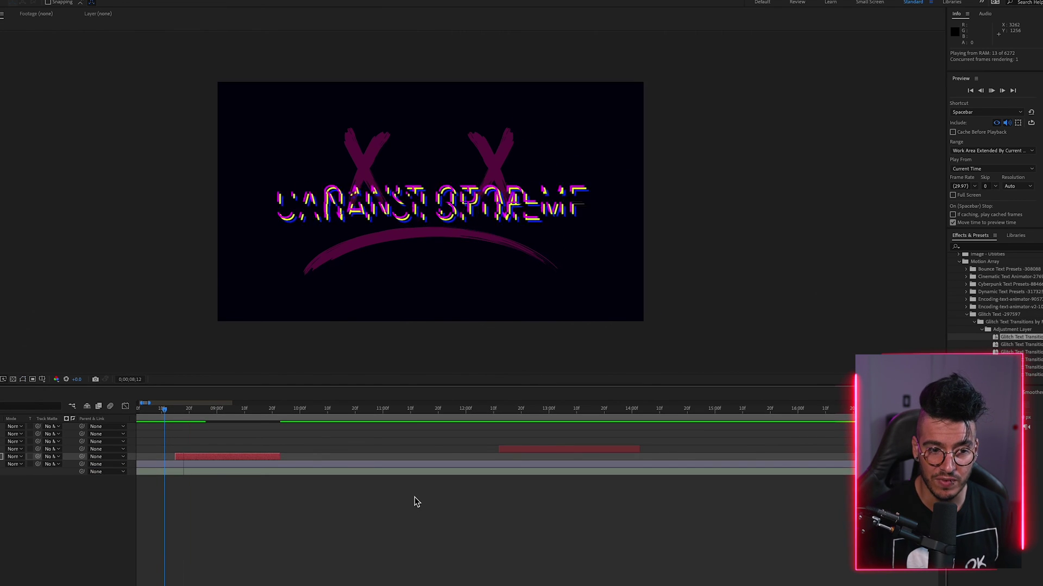
{"action": "key", "text": "space"}
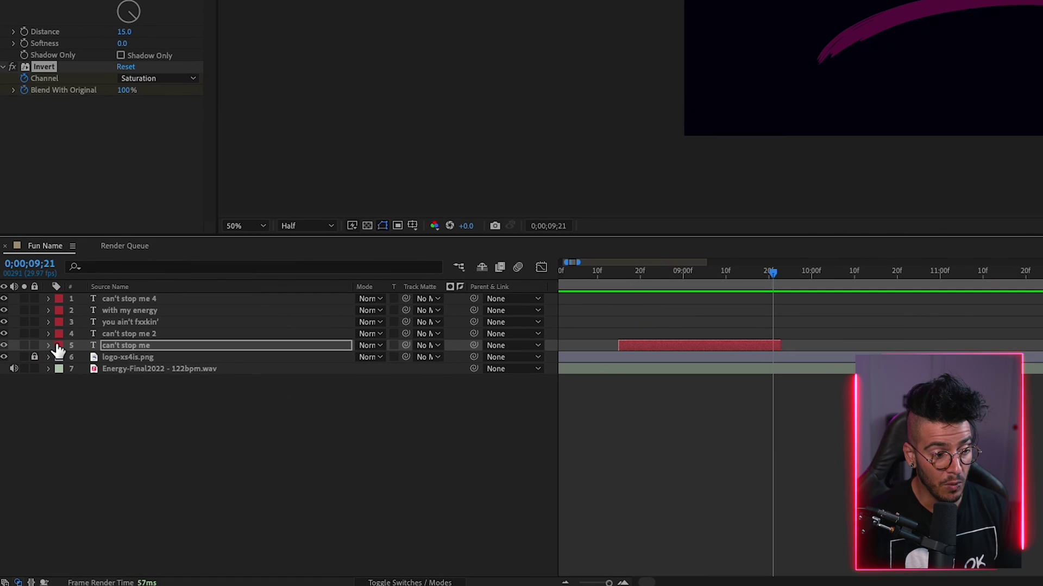
Step: Expand the first CAN'T STOP ME layer's effects and examine the keyframes of Wave Warp, the Drop Shadows and Invert
{"action": "left_click", "coordinate": [49, 345]}
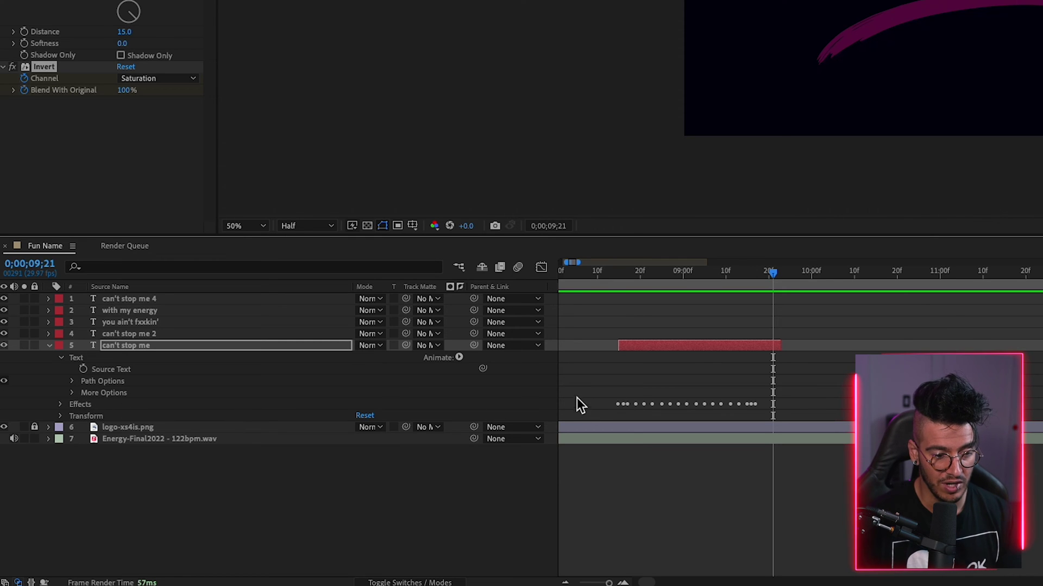
{"action": "left_click", "coordinate": [61, 404]}
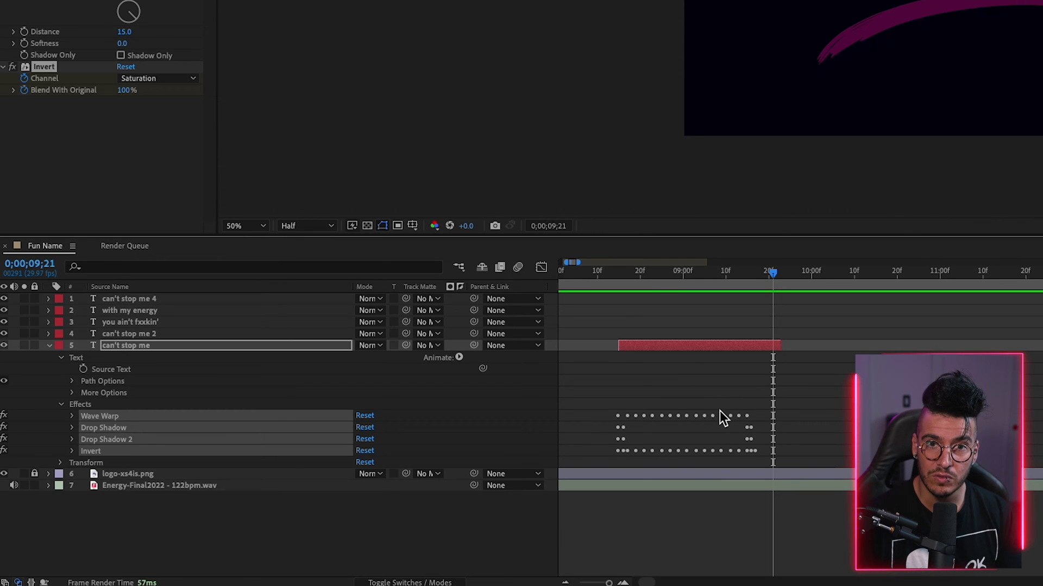
{"action": "left_click", "coordinate": [71, 416]}
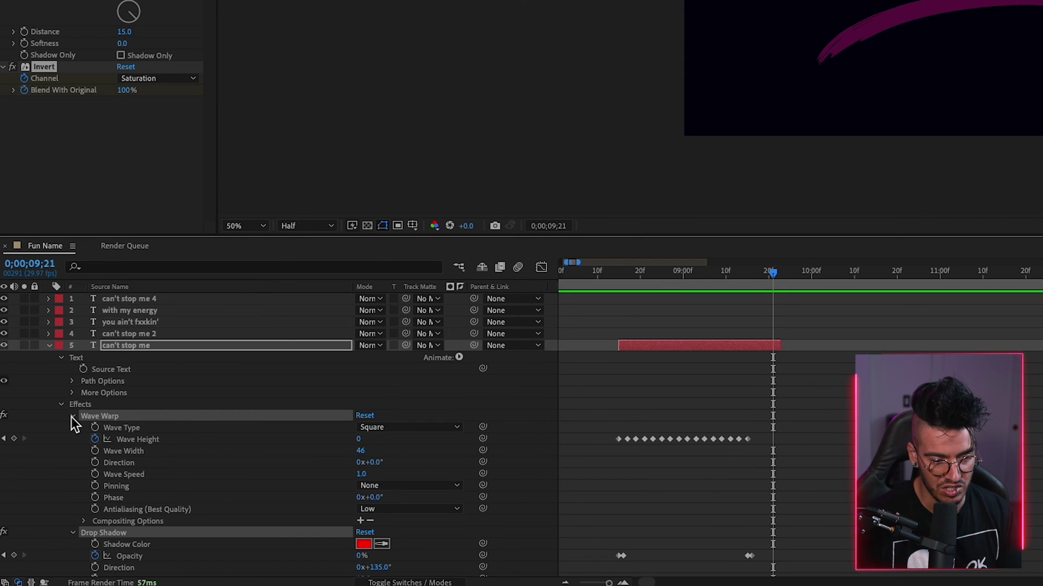
{"action": "left_click", "coordinate": [71, 417]}
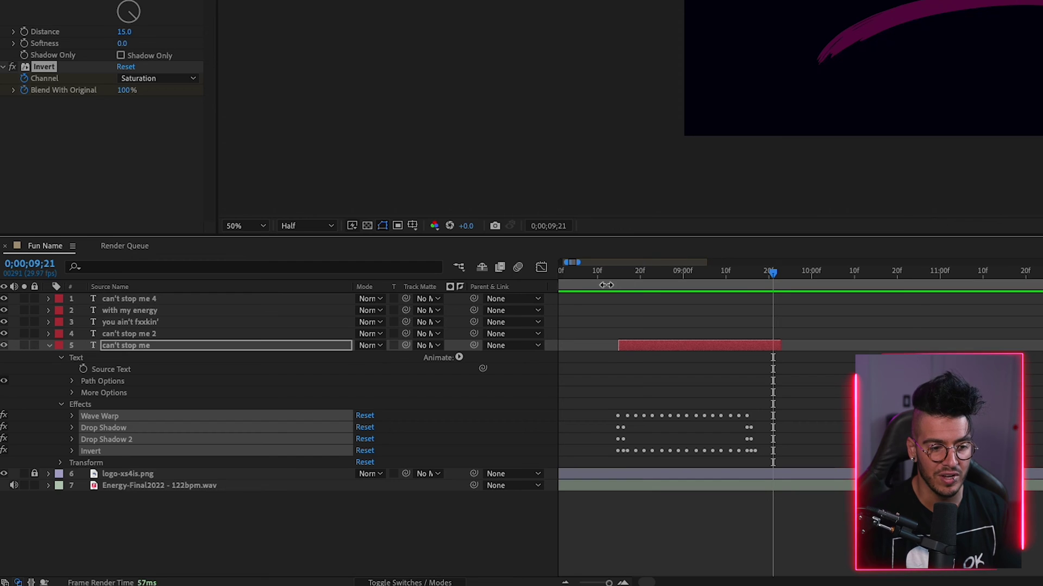
{"action": "left_click", "coordinate": [49, 346]}
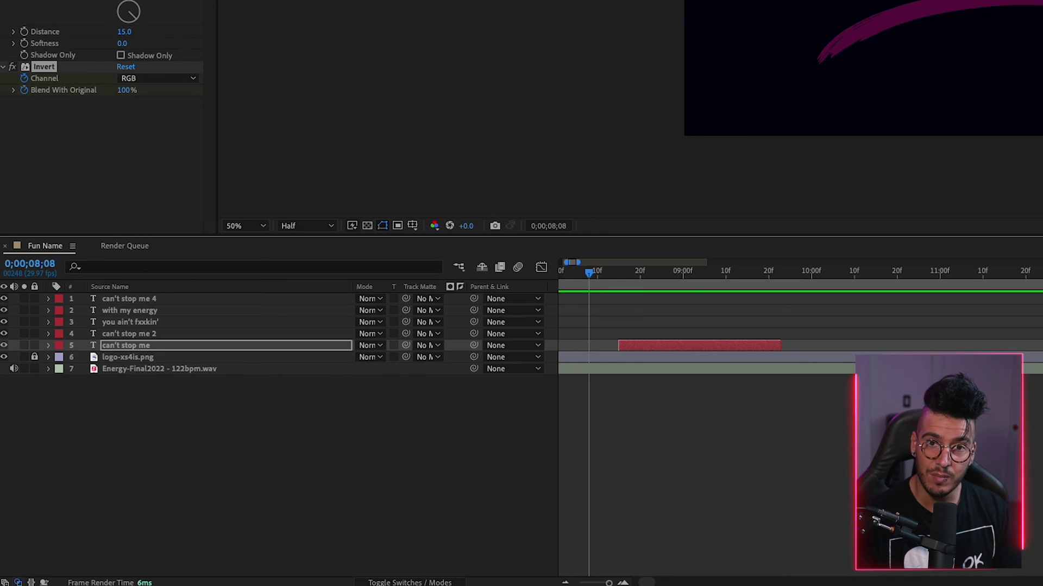
{"action": "left_click", "coordinate": [48, 346]}
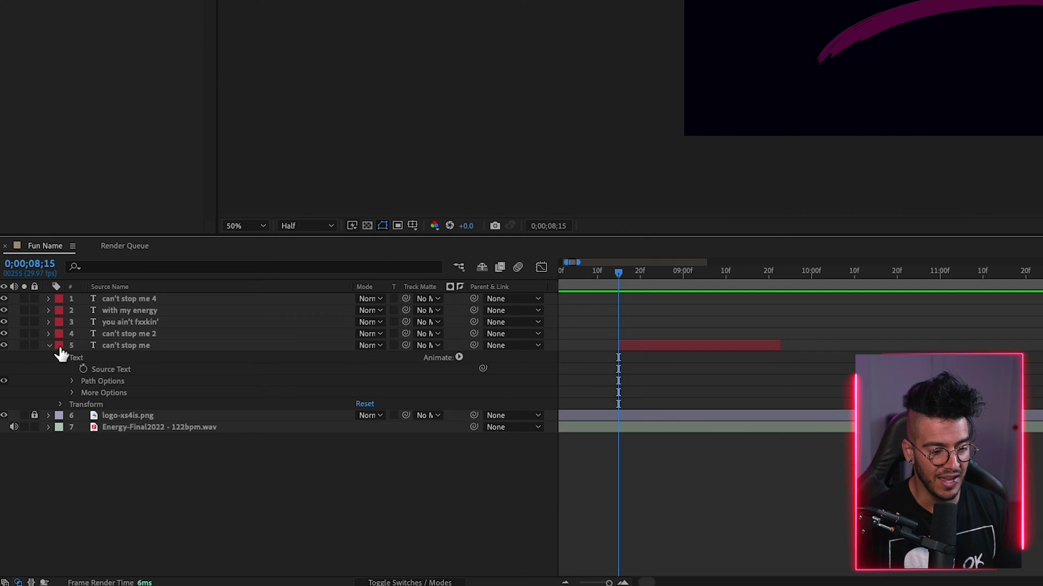
Step: Replace the glitch effects on the first CAN'T STOP ME layer by reapplying a Glitch Text Transition preset at 0;00;08;06, and preview the result
{"action": "left_click", "coordinate": [79, 349]}
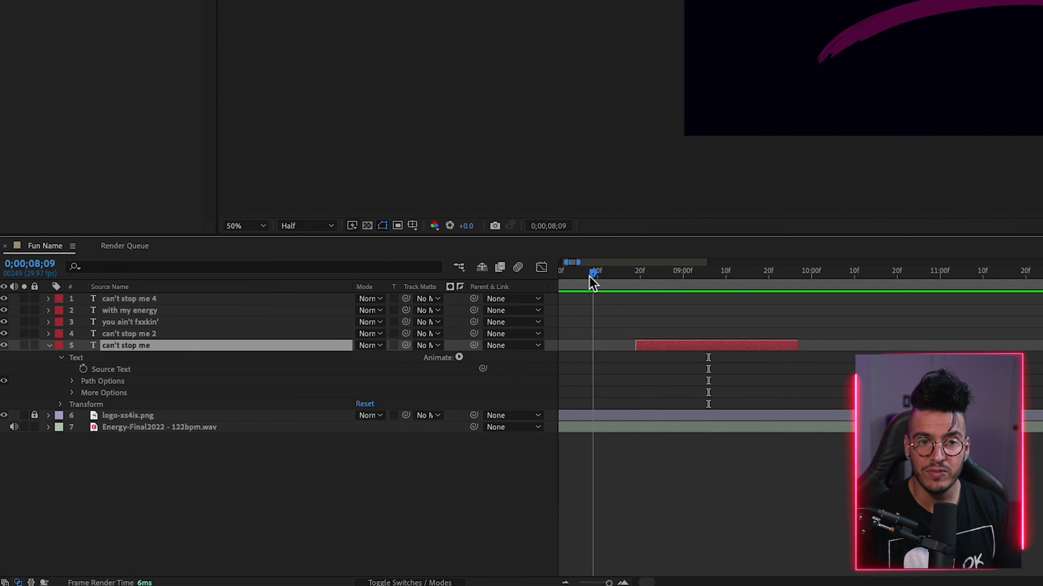
{"action": "left_click_drag", "start_coordinate": [597, 278], "coordinate": [582, 279]}
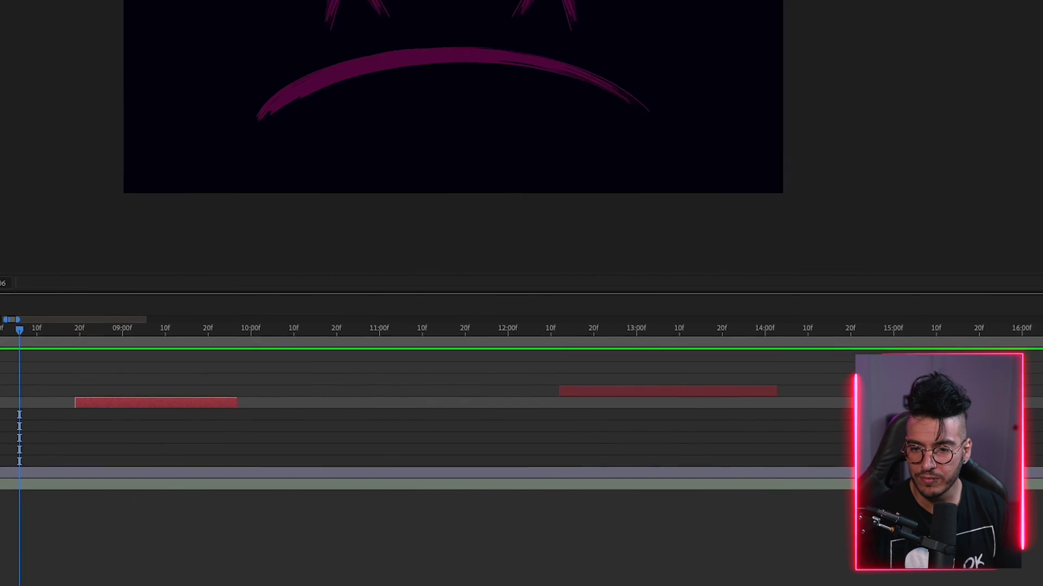
{"action": "left_click_drag", "start_coordinate": [1029, 243], "coordinate": [478, 354]}
{"action": "left_click_drag", "start_coordinate": [476, 281], "coordinate": [496, 298]}
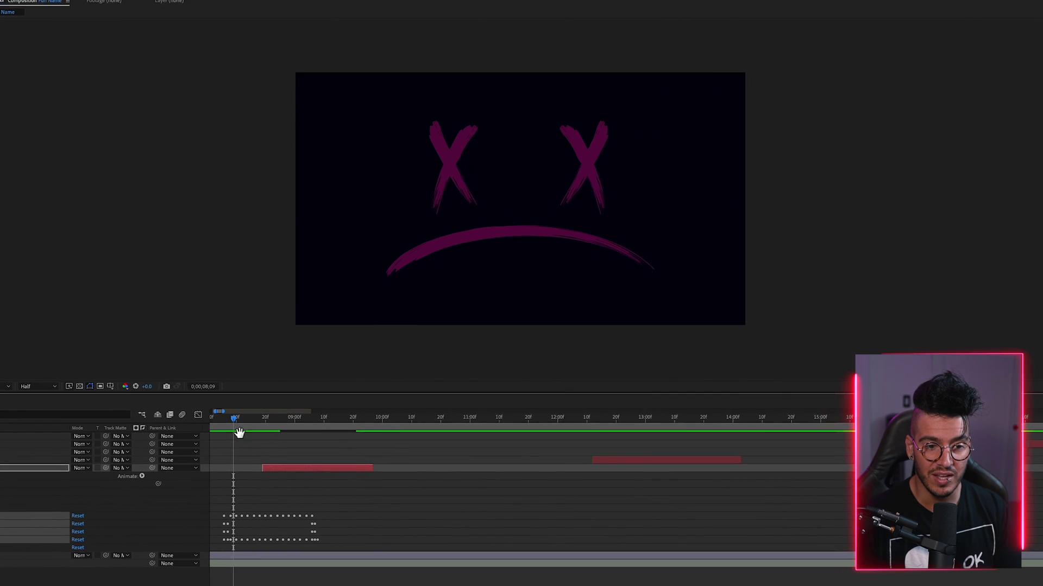
{"action": "key", "text": "space"}
{"action": "key", "text": "space"}
{"action": "left_click_drag", "start_coordinate": [294, 428], "coordinate": [247, 442]}
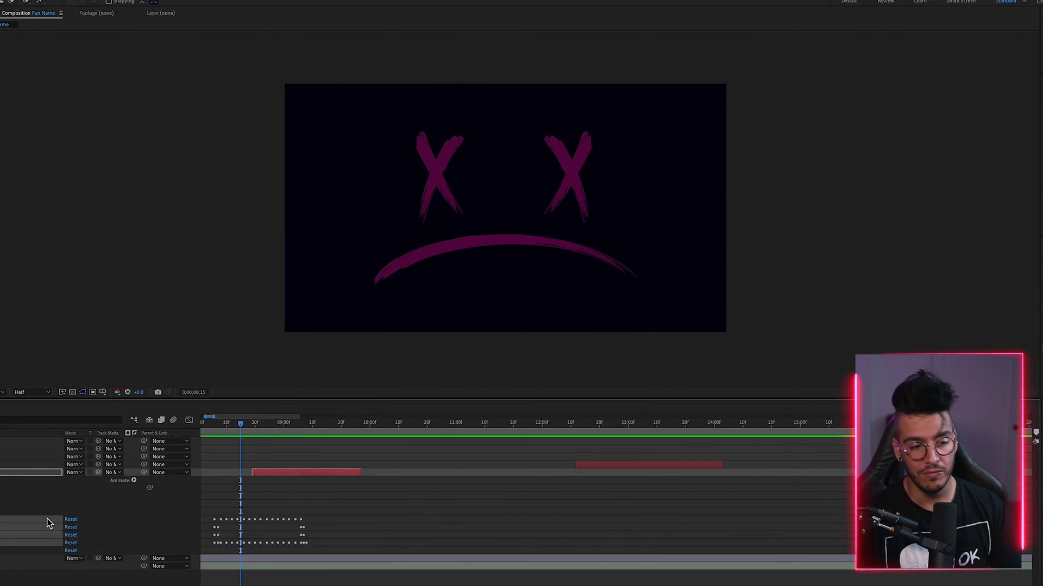
Step: Try the second Glitch Text Transition preset on the second CAN'T STOP ME layer with the playhead at 0;00;11;09, and undo it
{"action": "left_click", "coordinate": [0, 465]}
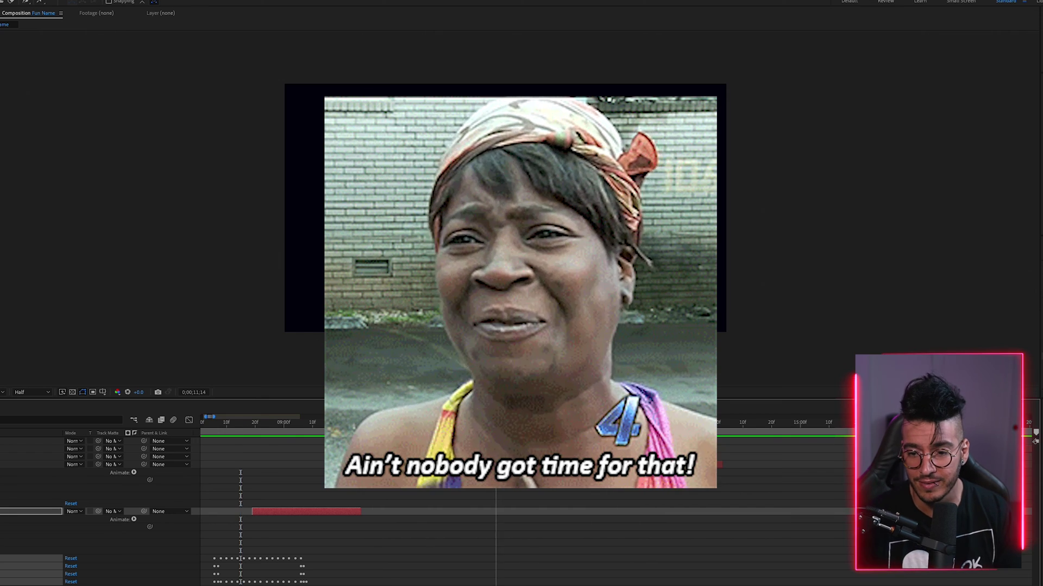
{"action": "left_click", "coordinate": [493, 425]}
{"action": "left_click_drag", "start_coordinate": [493, 425], "coordinate": [481, 425]}
{"action": "left_click_drag", "start_coordinate": [1020, 334], "coordinate": [438, 438]}
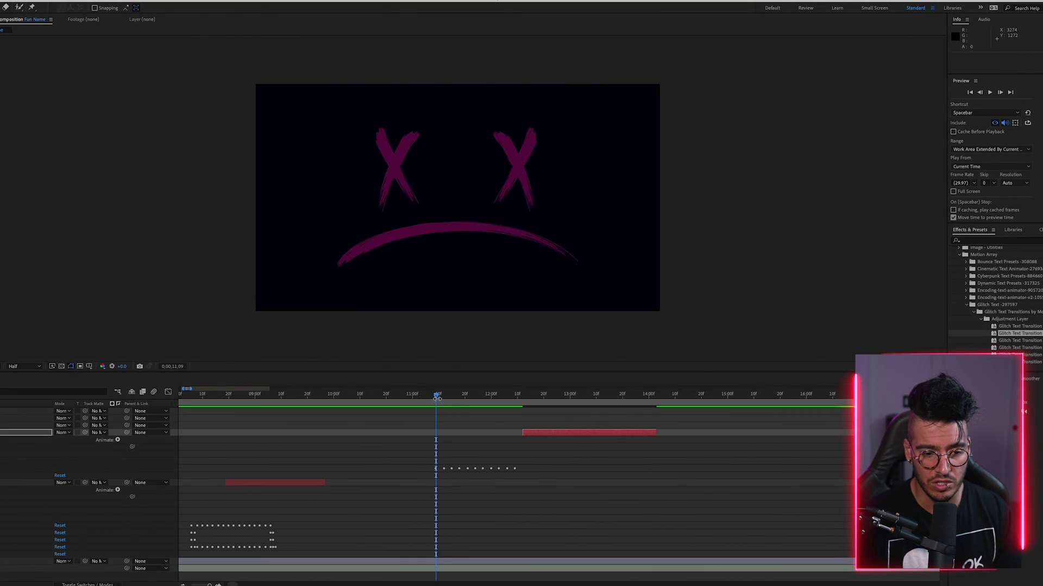
{"action": "key", "text": "ctrl+z"}
Step: Apply the second Glitch Text Transition preset to the second CAN'T STOP ME layer at about 12 seconds and preview it
{"action": "left_click_drag", "start_coordinate": [1028, 338], "coordinate": [499, 438]}
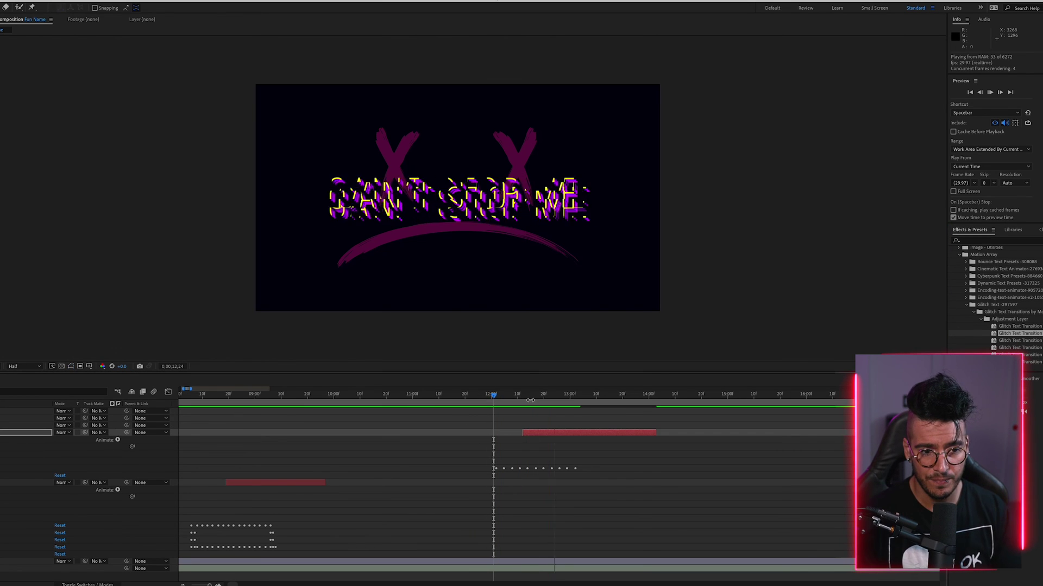
{"action": "left_click_drag", "start_coordinate": [518, 394], "coordinate": [484, 399]}
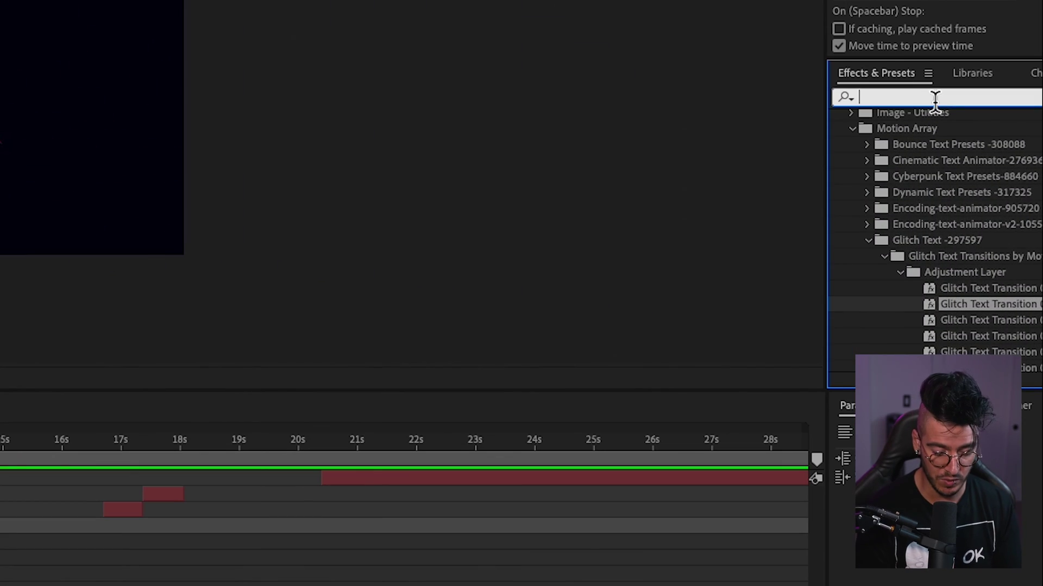
Step: Search the effects and presets for "drop", and play back the composition
{"action": "type", "text": "drop"}
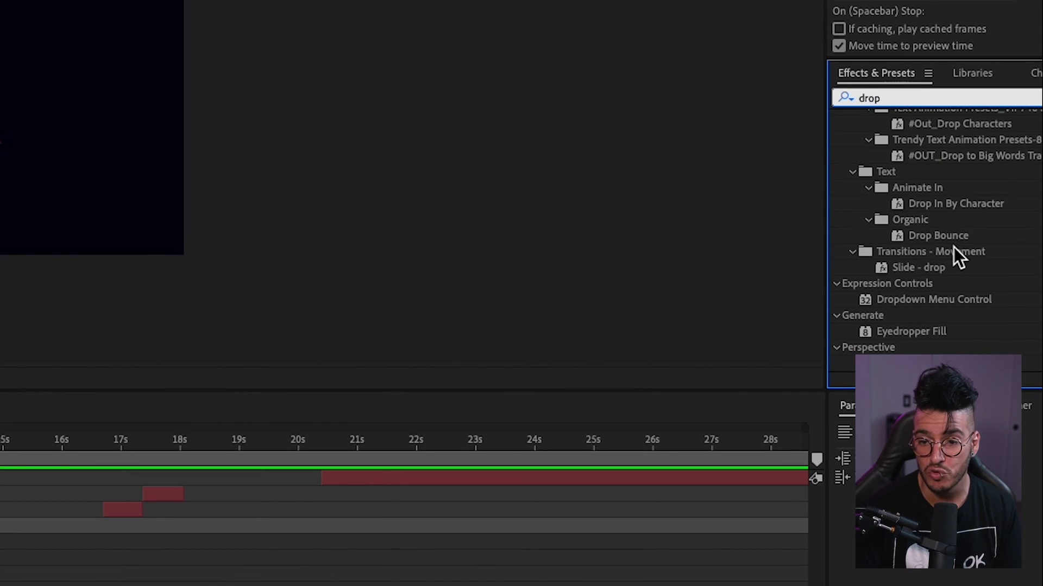
{"action": "key", "text": "BackSpace"}
{"action": "key", "text": "BackSpace"}
{"action": "key", "text": "BackSpace"}
{"action": "key", "text": "BackSpace"}
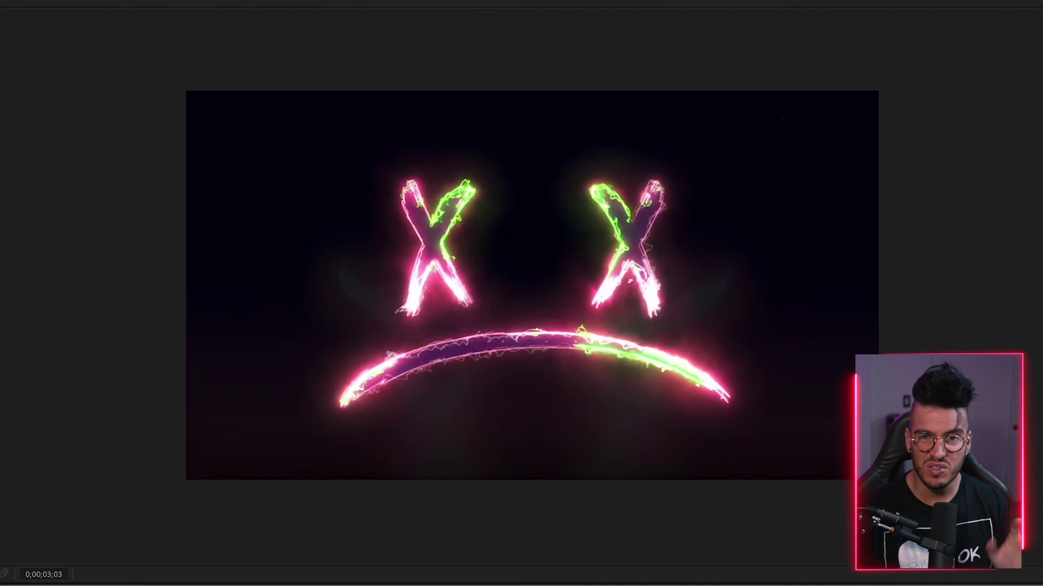
{"action": "key", "text": "space"}
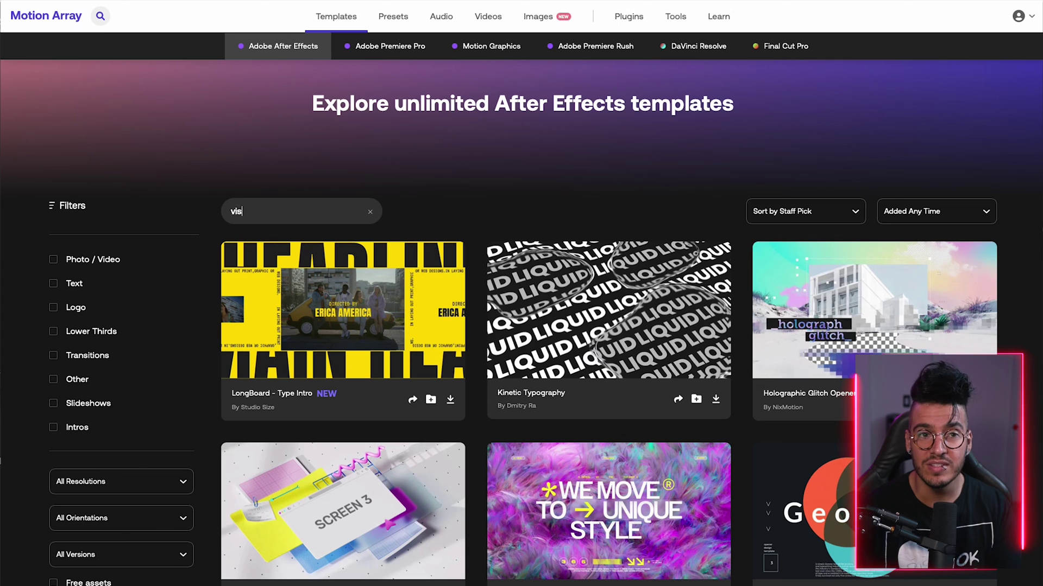
Step: Search Motion Array's After Effects templates for "visualizer" and browse the results
{"action": "key", "text": "Return"}
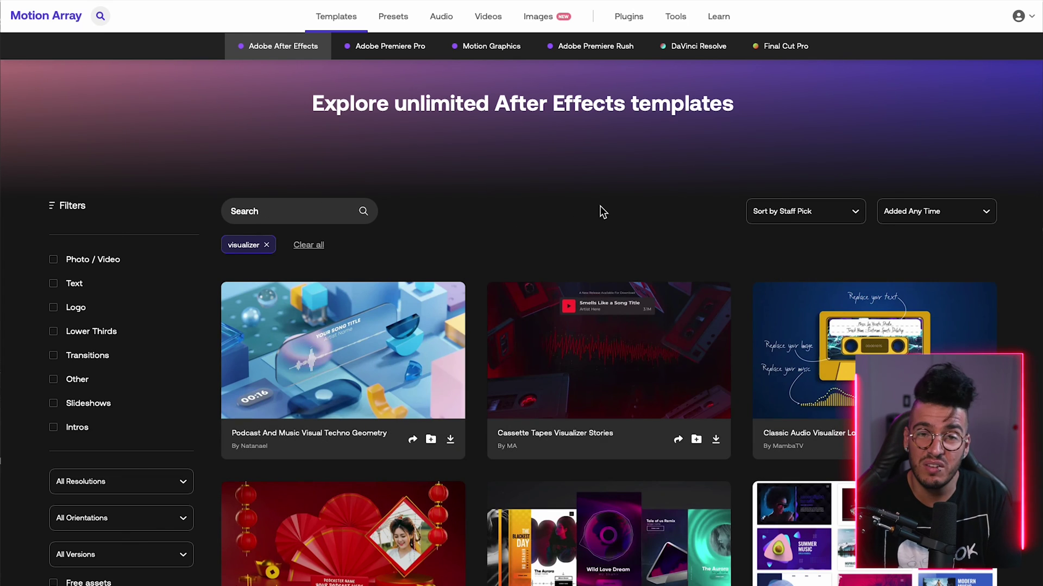
{"action": "scroll", "coordinate": [594, 211], "scroll_direction": "down", "scroll_amount": 5}
{"action": "scroll", "coordinate": [599, 222], "scroll_direction": "down", "scroll_amount": 6}
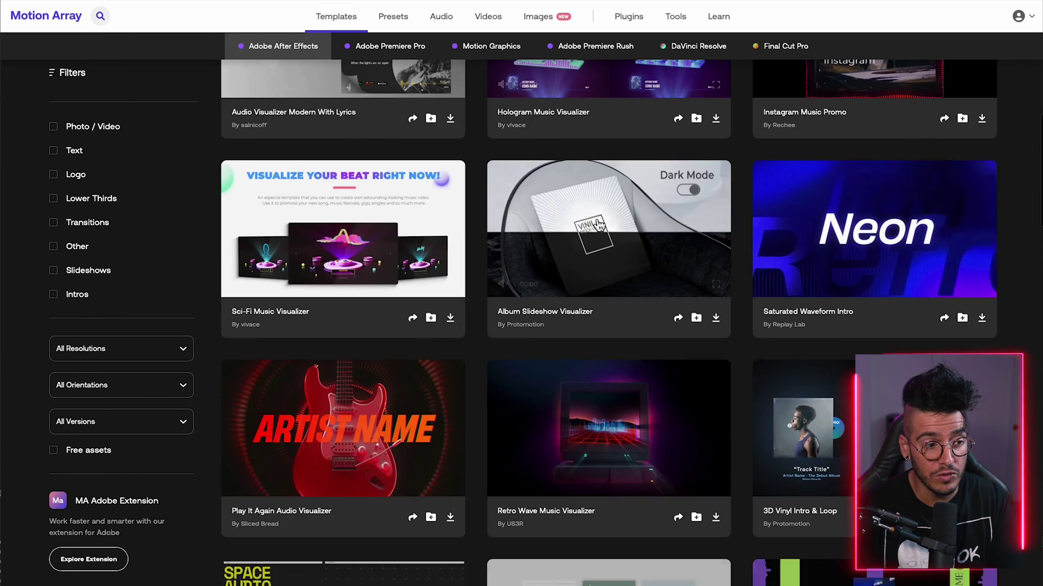
{"action": "scroll", "coordinate": [598, 226], "scroll_direction": "down", "scroll_amount": 6}
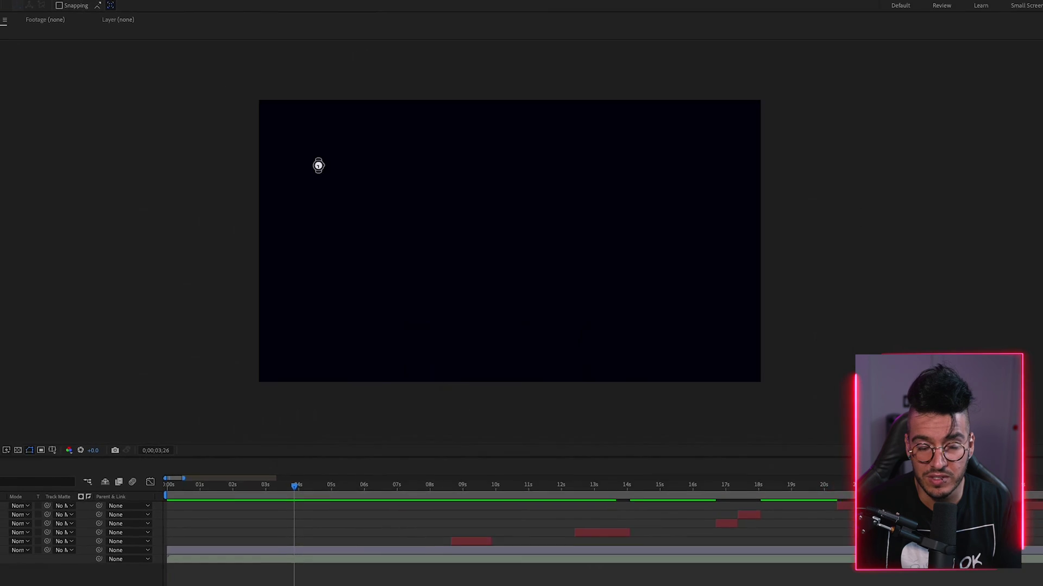
Step: Add the C0667.MP4 clip as the composition's bottom layer, scaled down to slightly larger than the frame
{"action": "left_click_drag", "start_coordinate": [0, 177], "coordinate": [448, 202]}
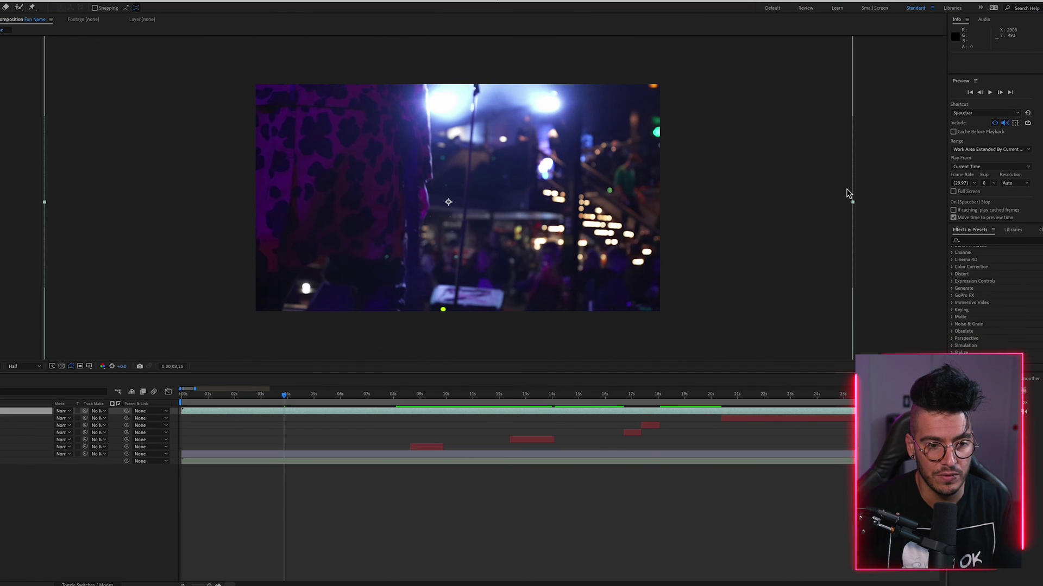
{"action": "left_click_drag", "start_coordinate": [853, 205], "coordinate": [693, 202]}
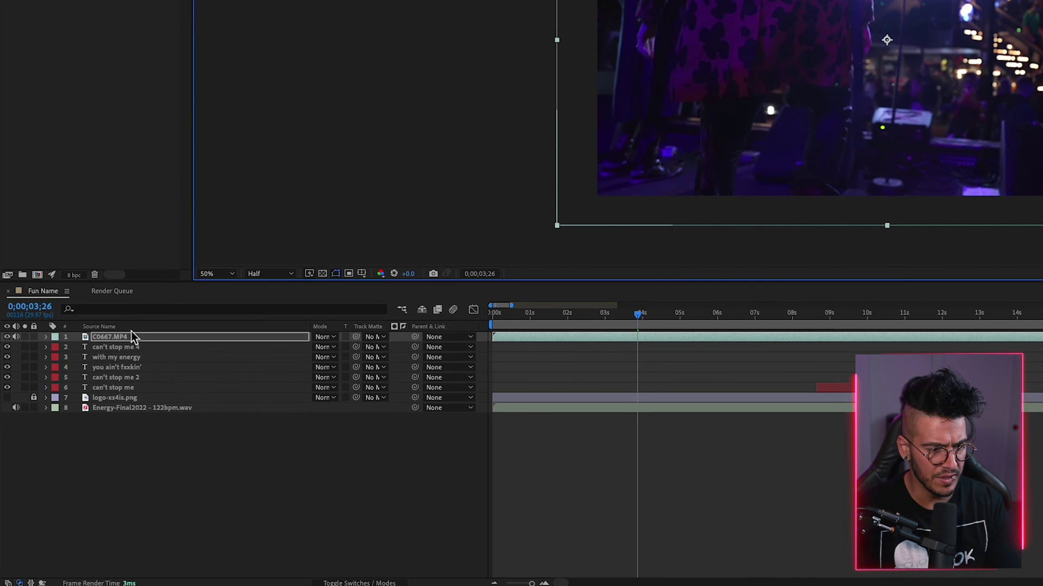
{"action": "left_click_drag", "start_coordinate": [124, 337], "coordinate": [145, 458]}
{"action": "key", "text": "space"}
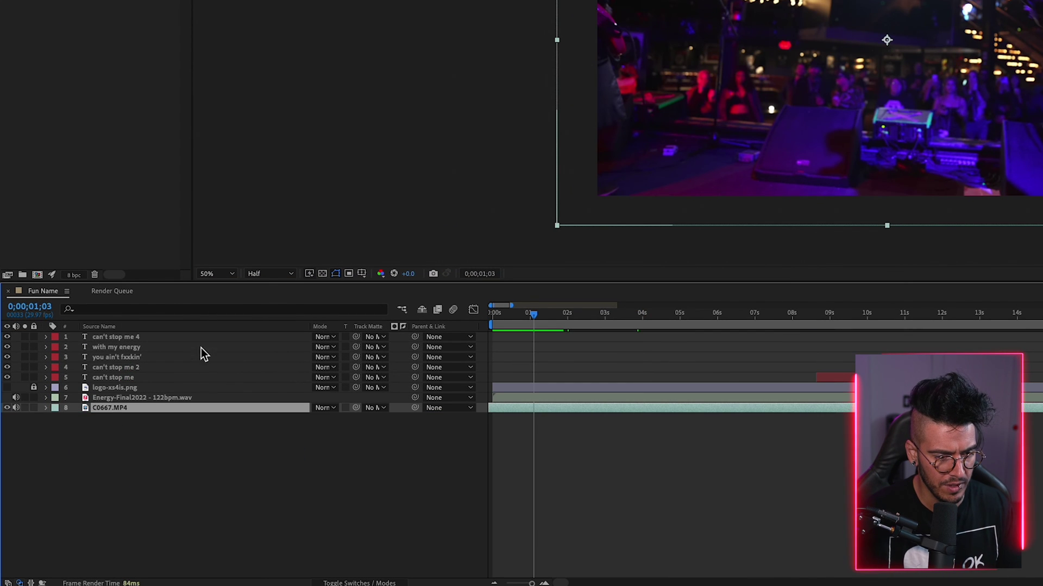
Step: Bring up the layer options for C0667.MP4 and preview the CAN'T STOP ME lyrics over the clip
{"action": "right_click", "coordinate": [545, 410]}
{"action": "mouse_move", "coordinate": [602, 264]}
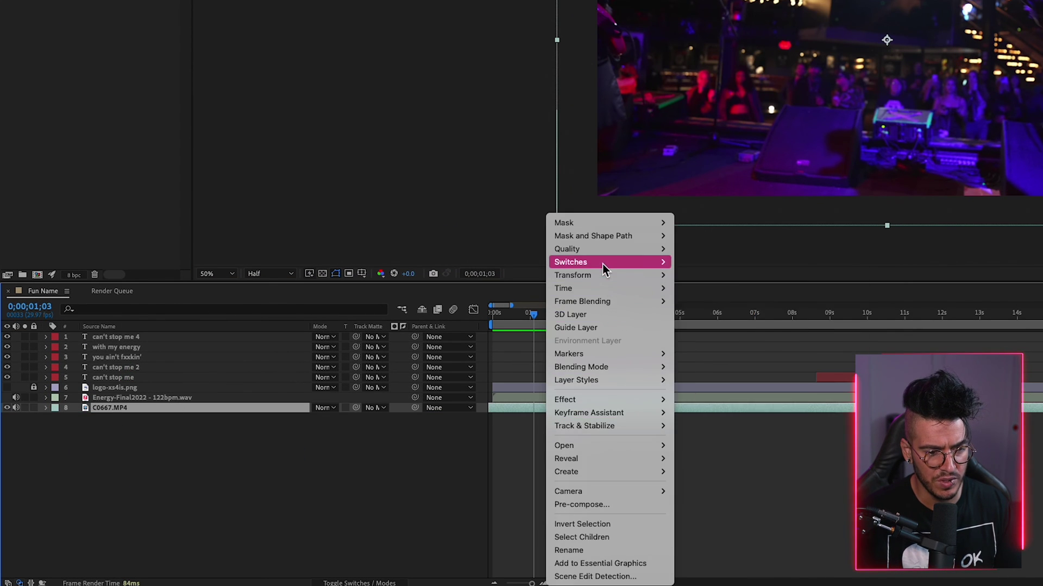
{"action": "left_click", "coordinate": [750, 367]}
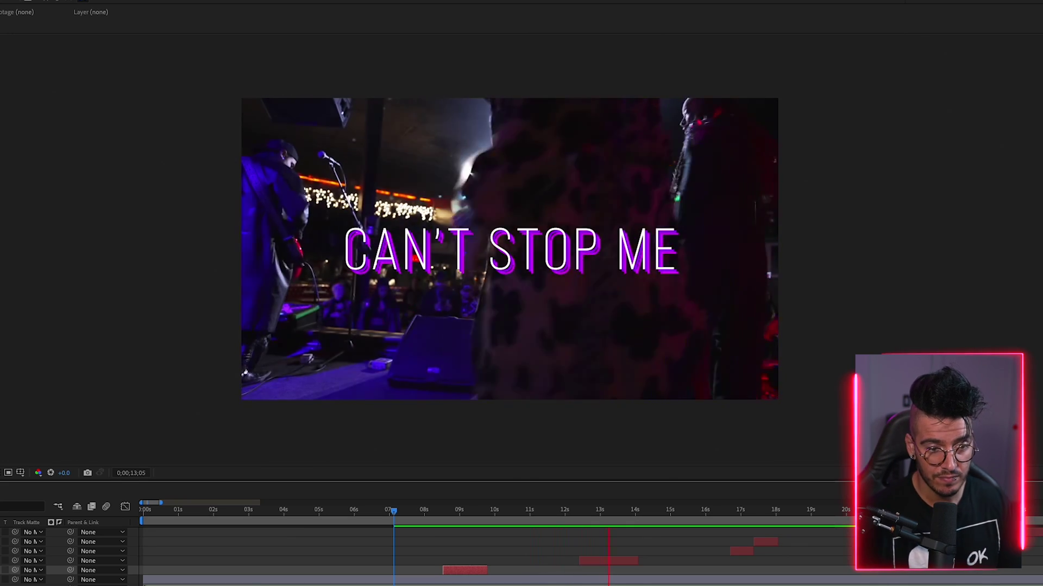
{"action": "key", "text": "space"}
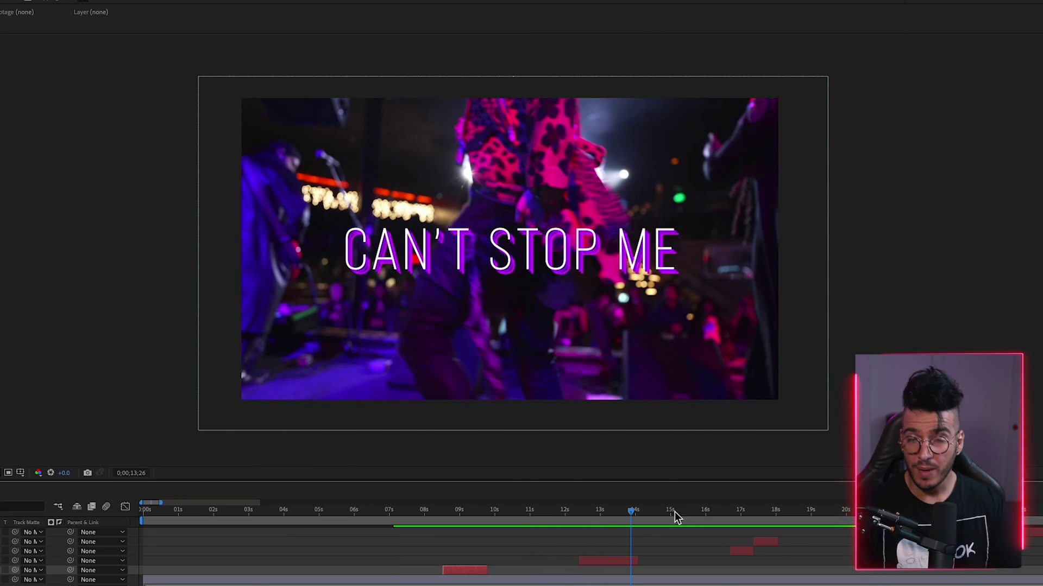
Step: Dim the C0667.MP4 background clip by setting its opacity to 50%, and preview the lyrics over it
{"action": "left_click", "coordinate": [685, 280]}
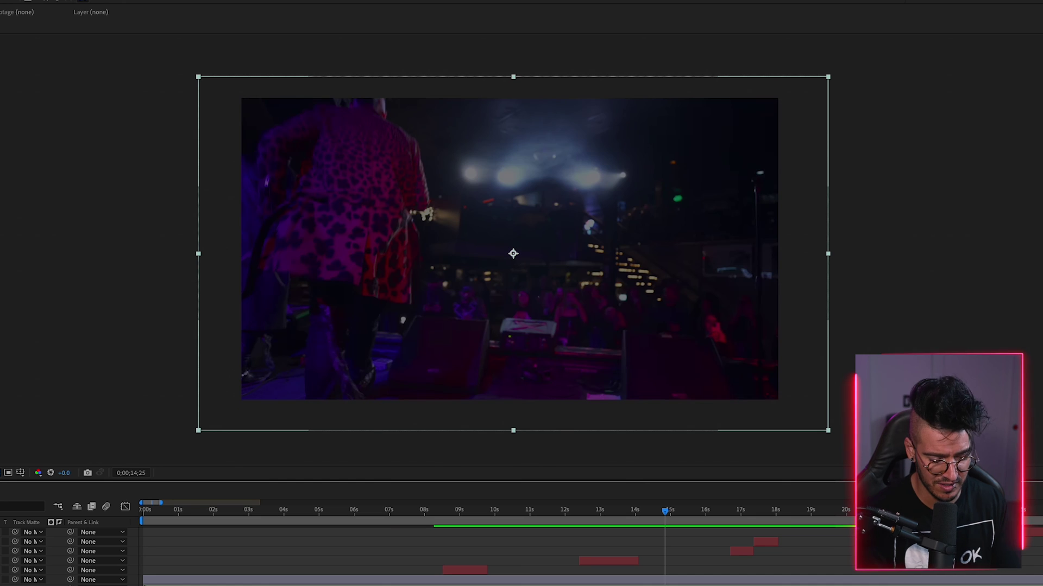
{"action": "left_click", "coordinate": [435, 510]}
{"action": "key", "text": "space"}
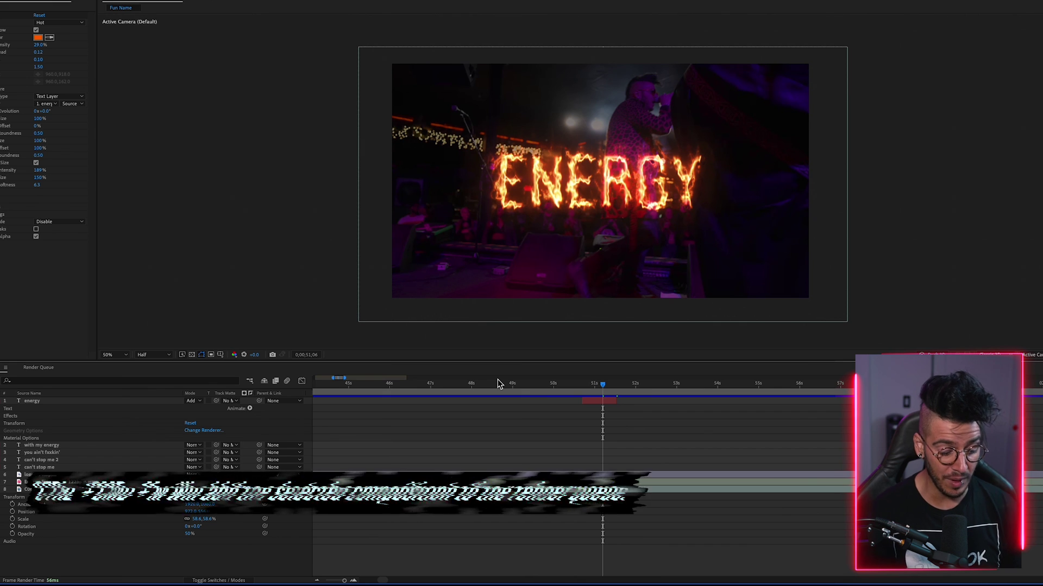
Step: Add the Fun Name composition to the render queue
{"action": "key", "text": "ctrl+super+m"}
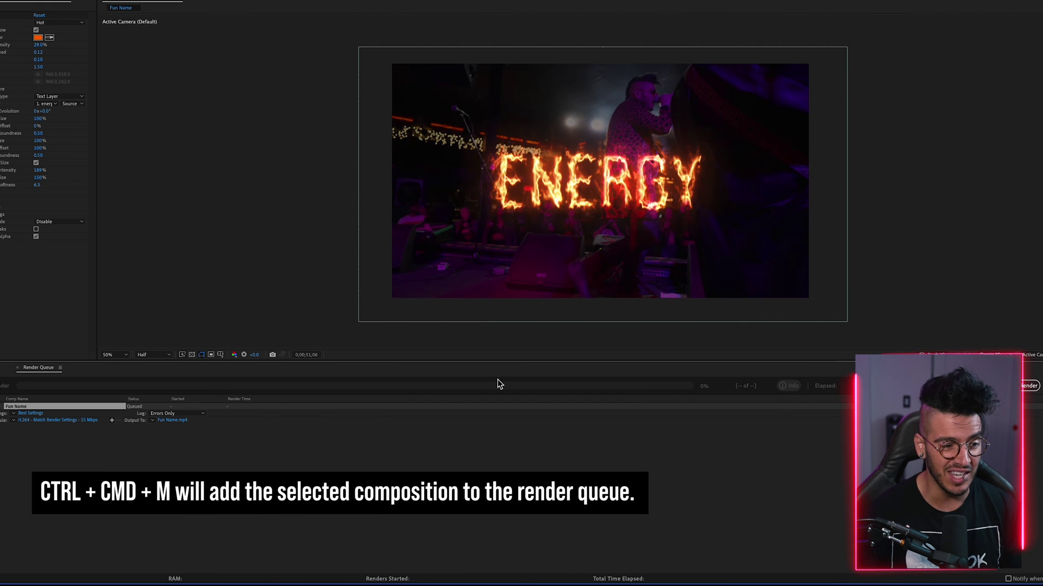
{"action": "left_click", "coordinate": [92, 7]}
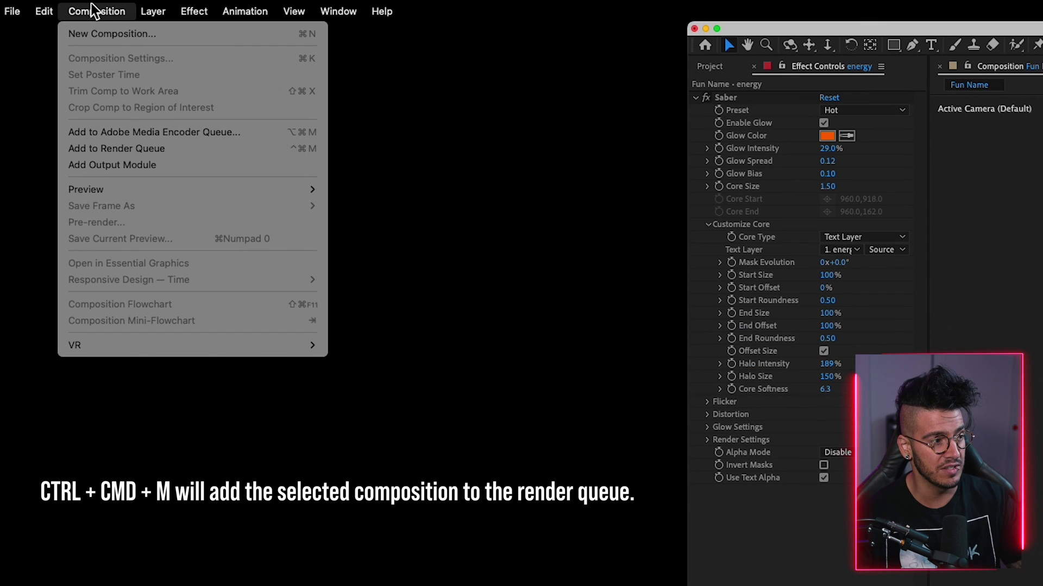
{"action": "left_click", "coordinate": [92, 8]}
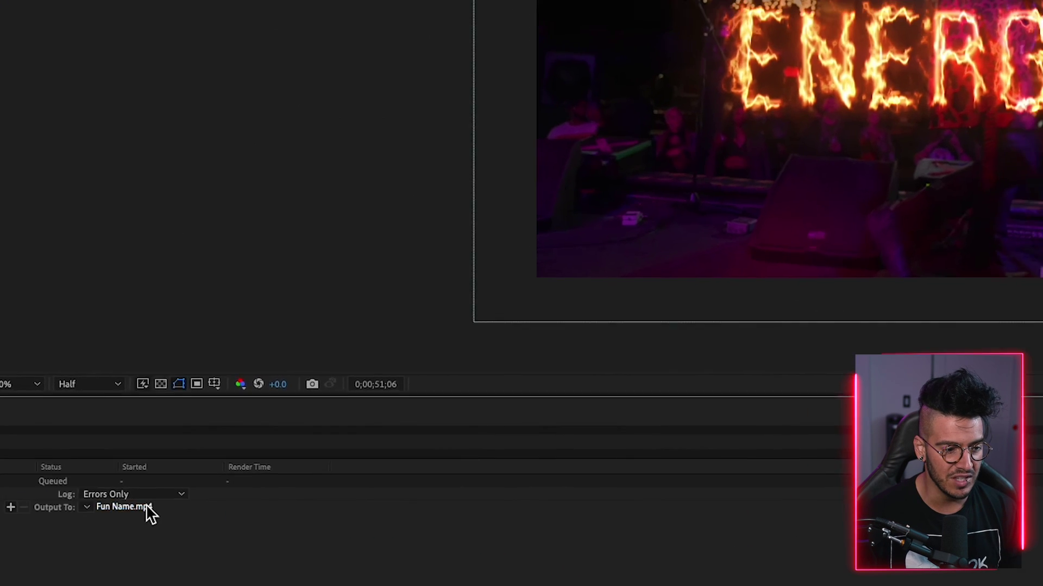
Step: Set the render output to Fun Name.mp4 in the LYRIC VIDEO ASSETS folder and start rendering the composition
{"action": "left_click", "coordinate": [339, 346]}
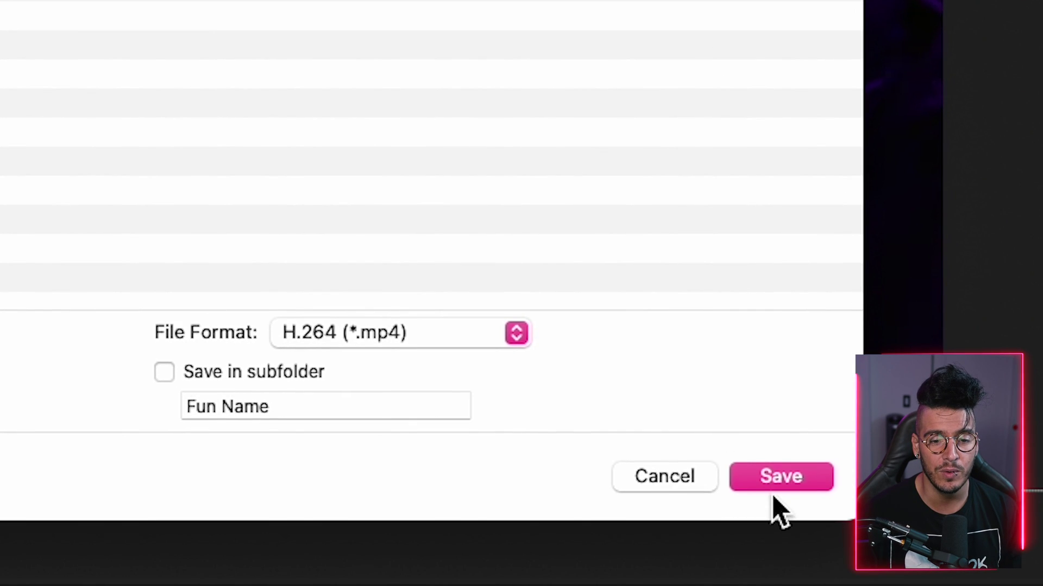
{"action": "left_click", "coordinate": [776, 486]}
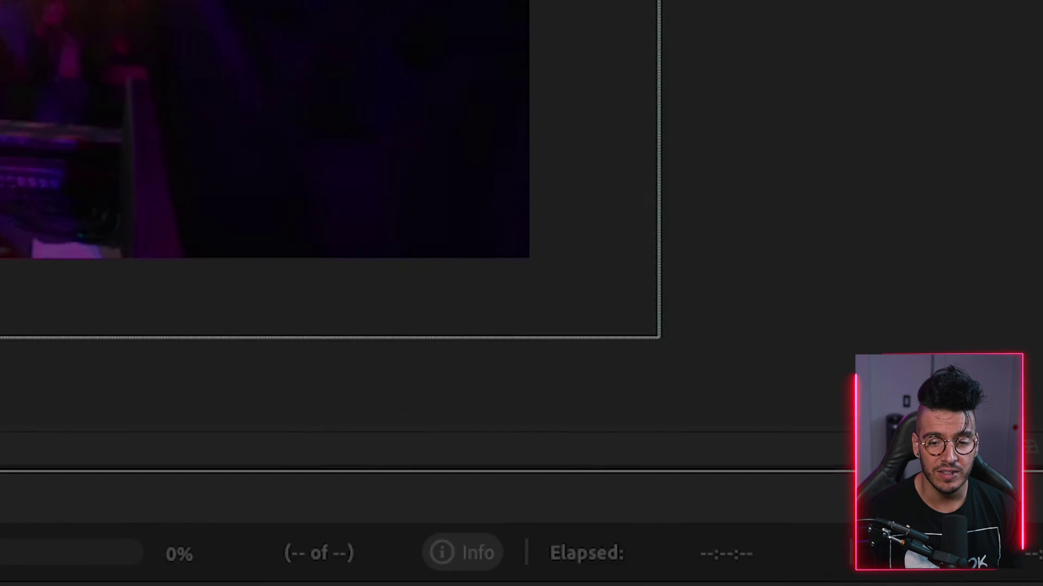
{"action": "left_click", "coordinate": [482, 286]}
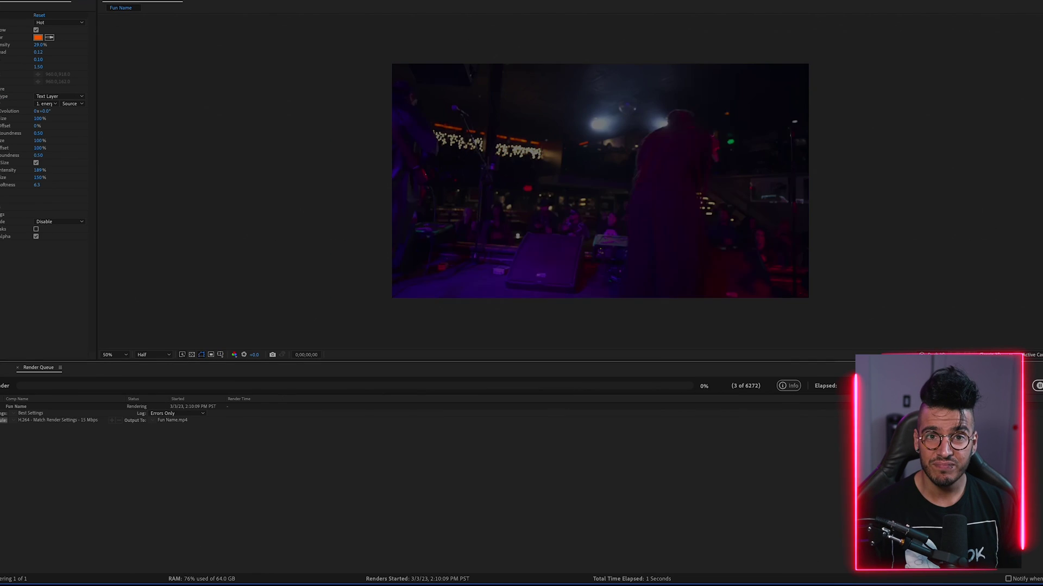